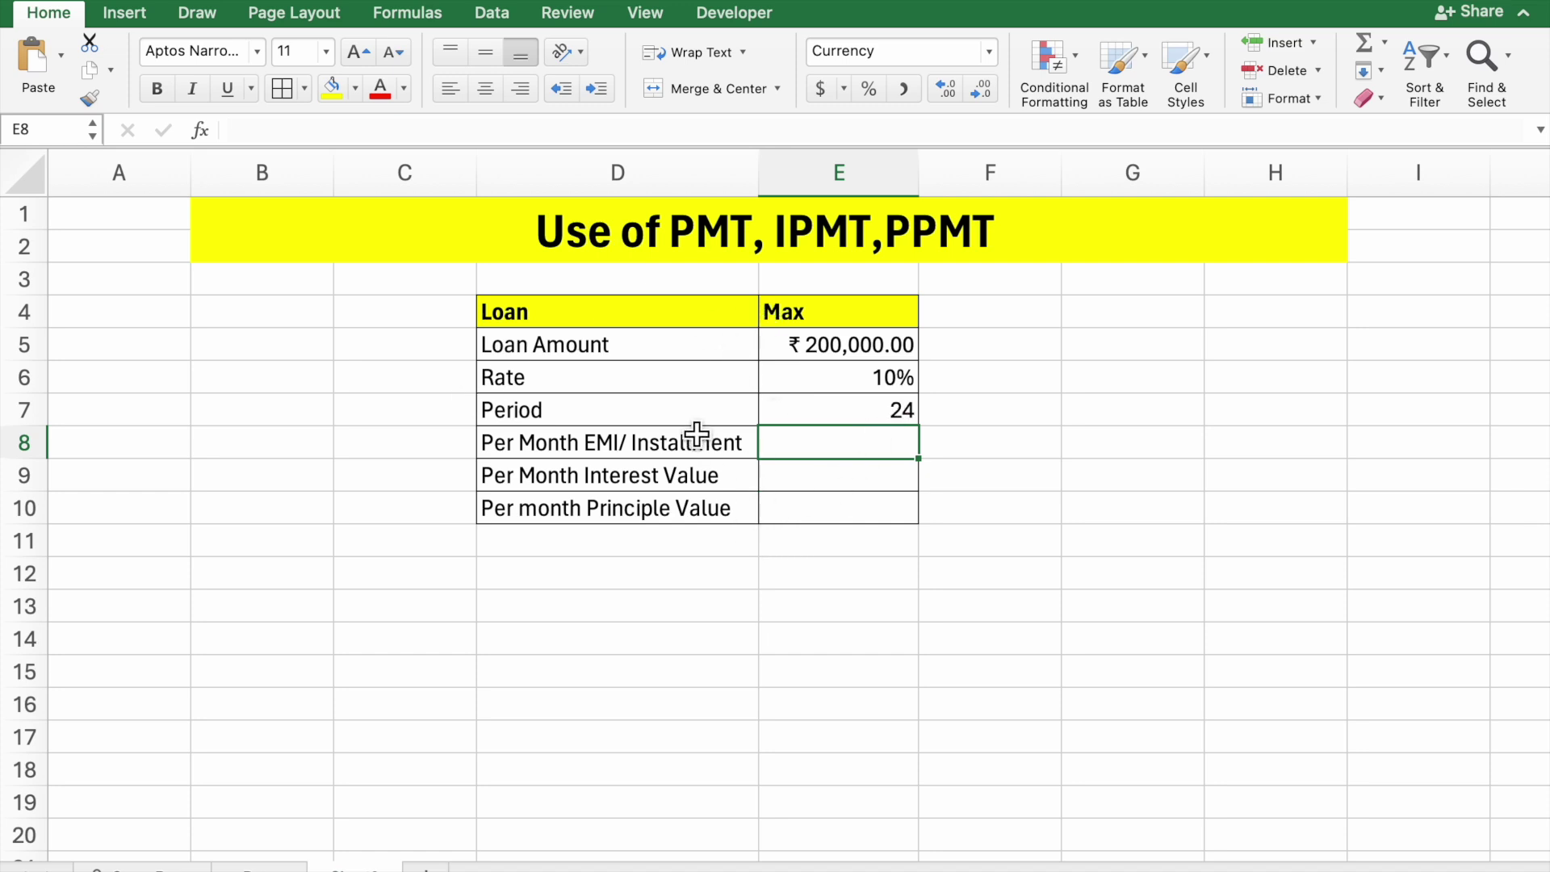
click(646, 326)
click(846, 322)
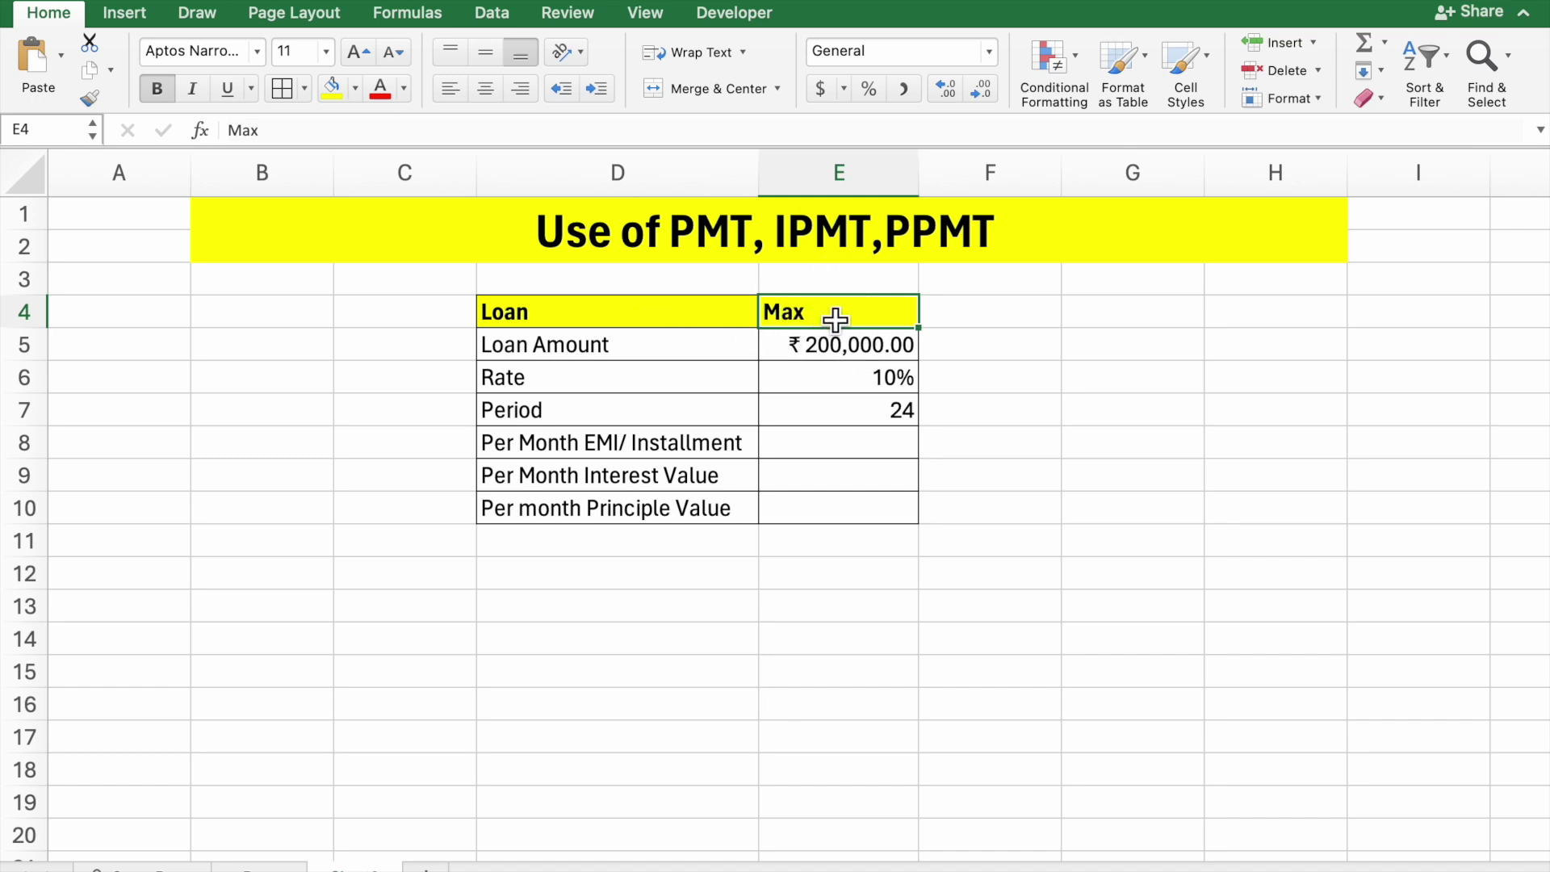
click(674, 315)
click(848, 318)
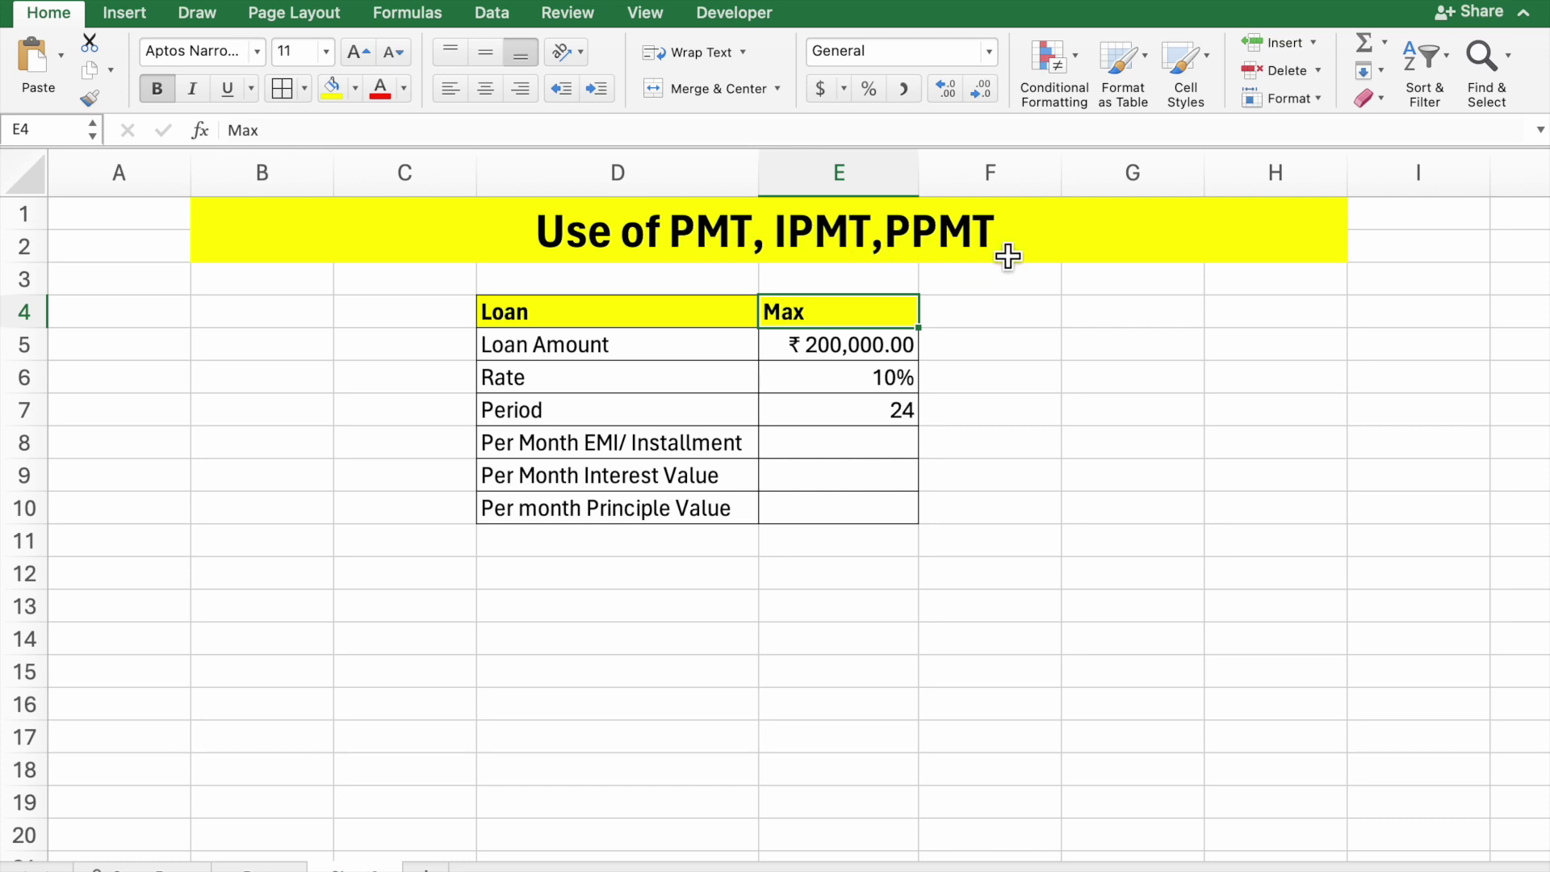
Step: Start a PMT formula in cell E8 for the monthly installment, using E6/12 as the rate
click(891, 451)
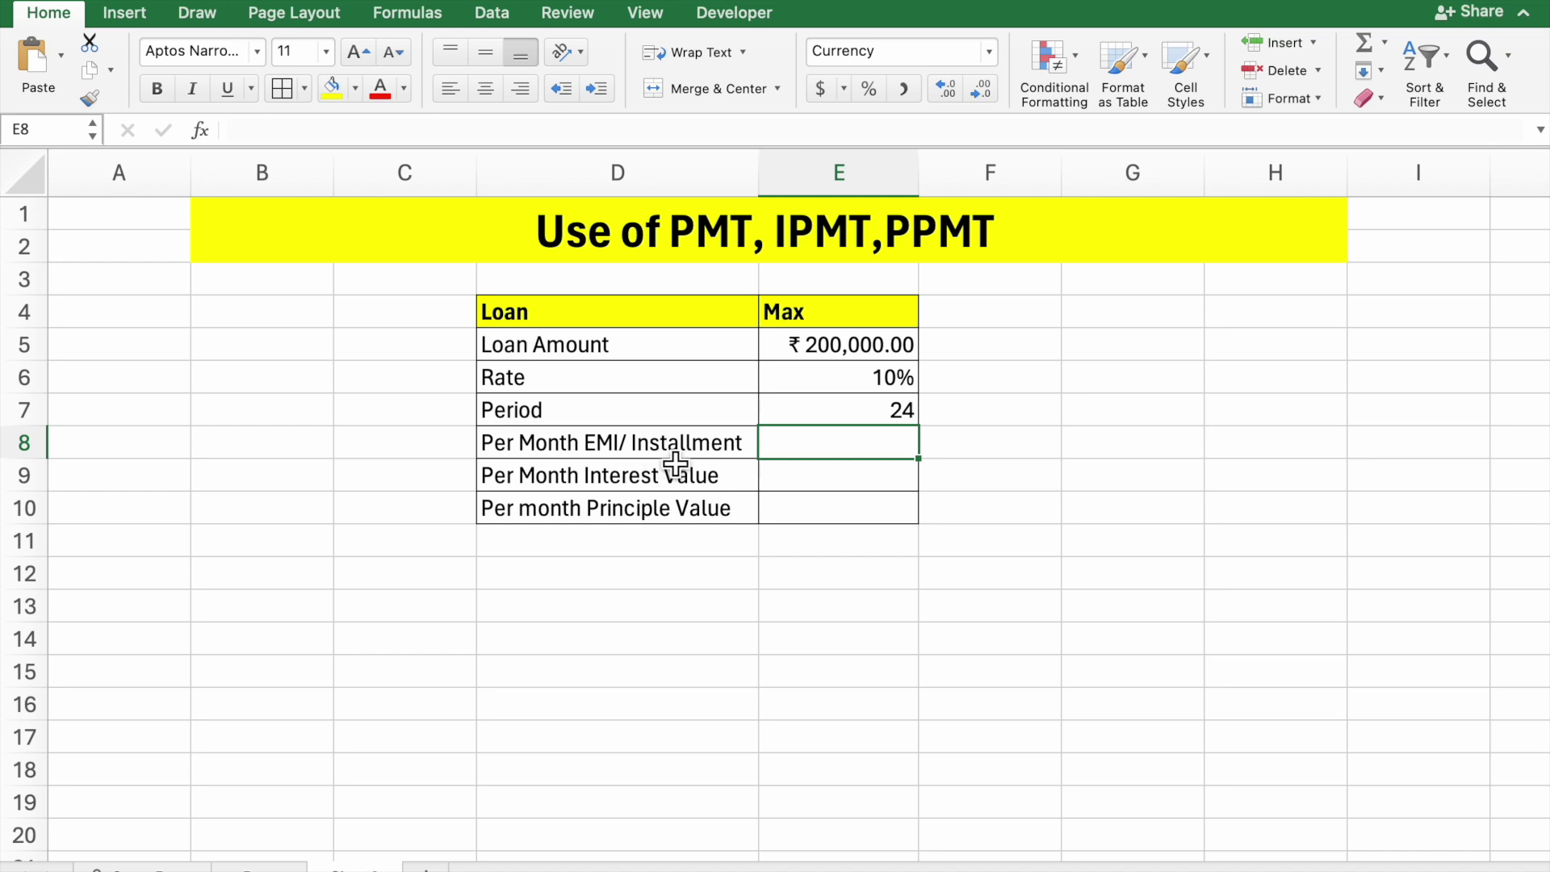
text(=)
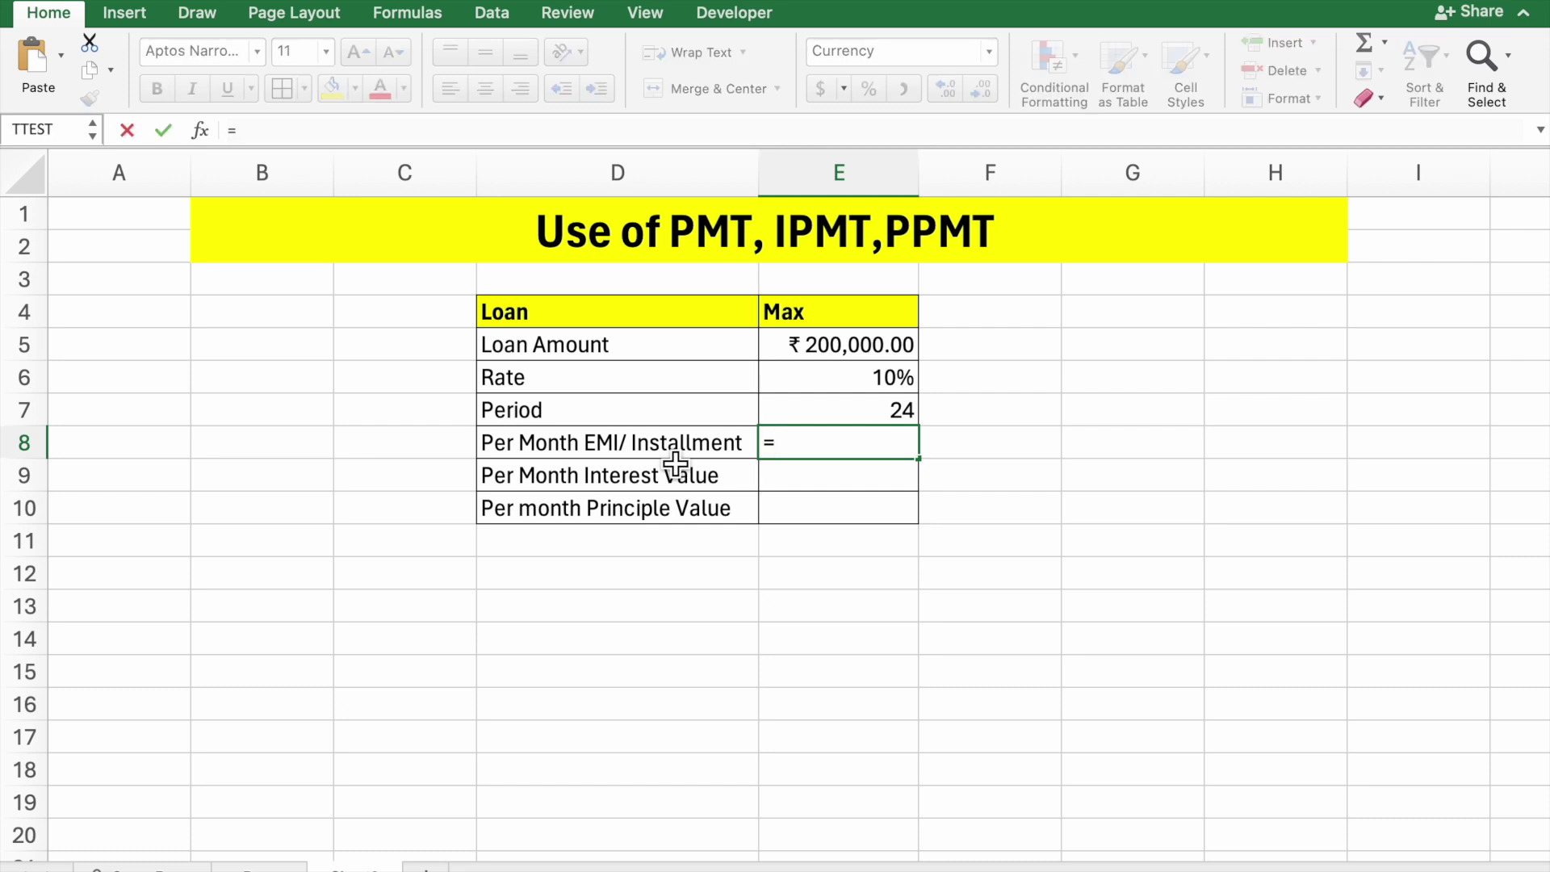
text(pmt)
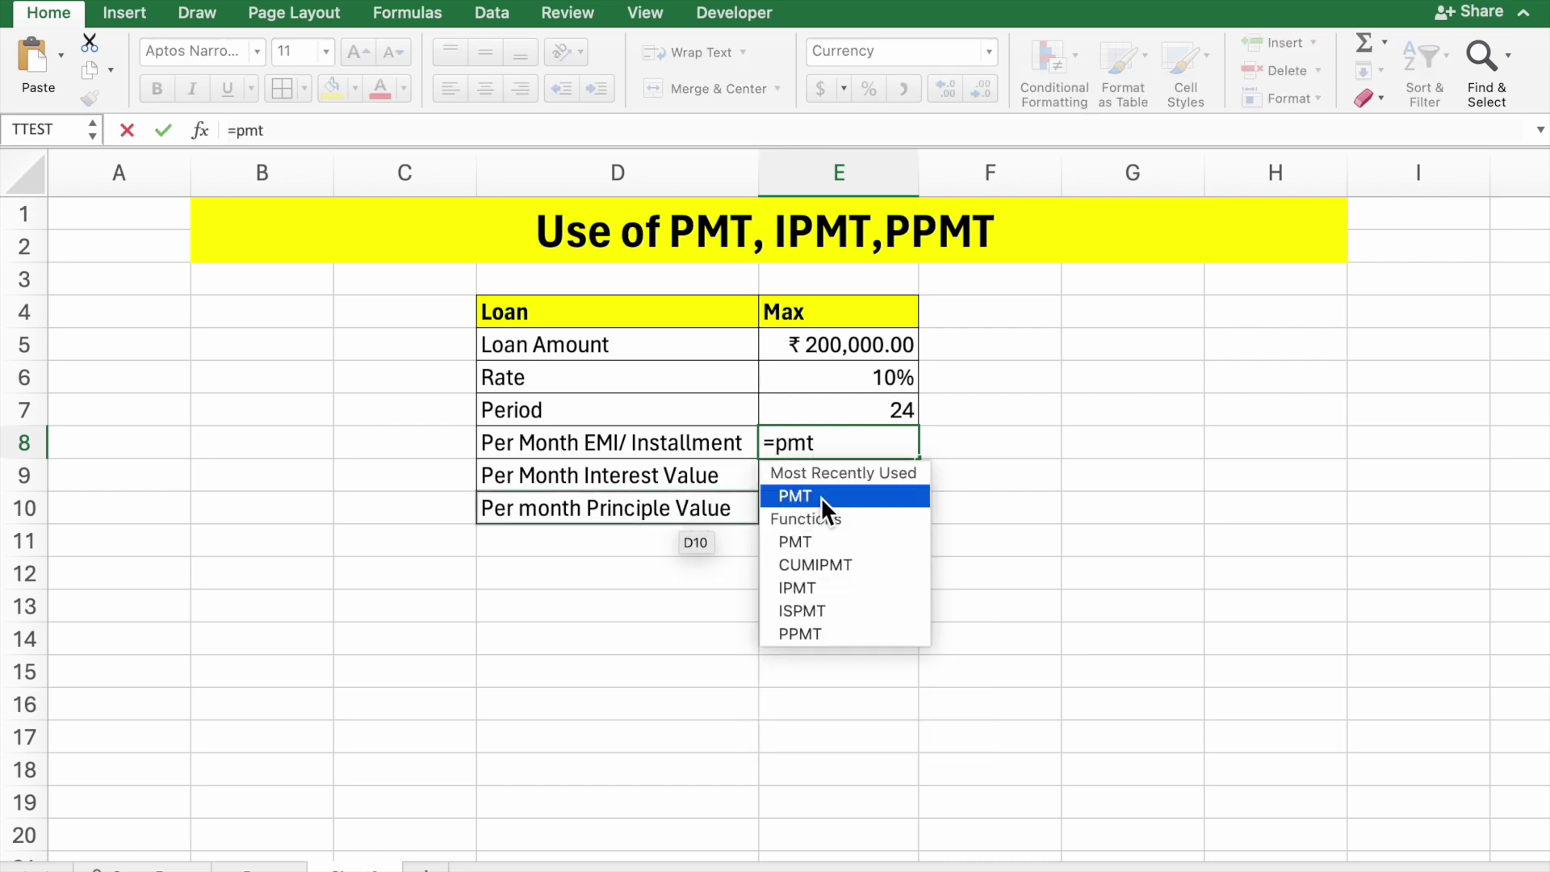
double_click(820, 496)
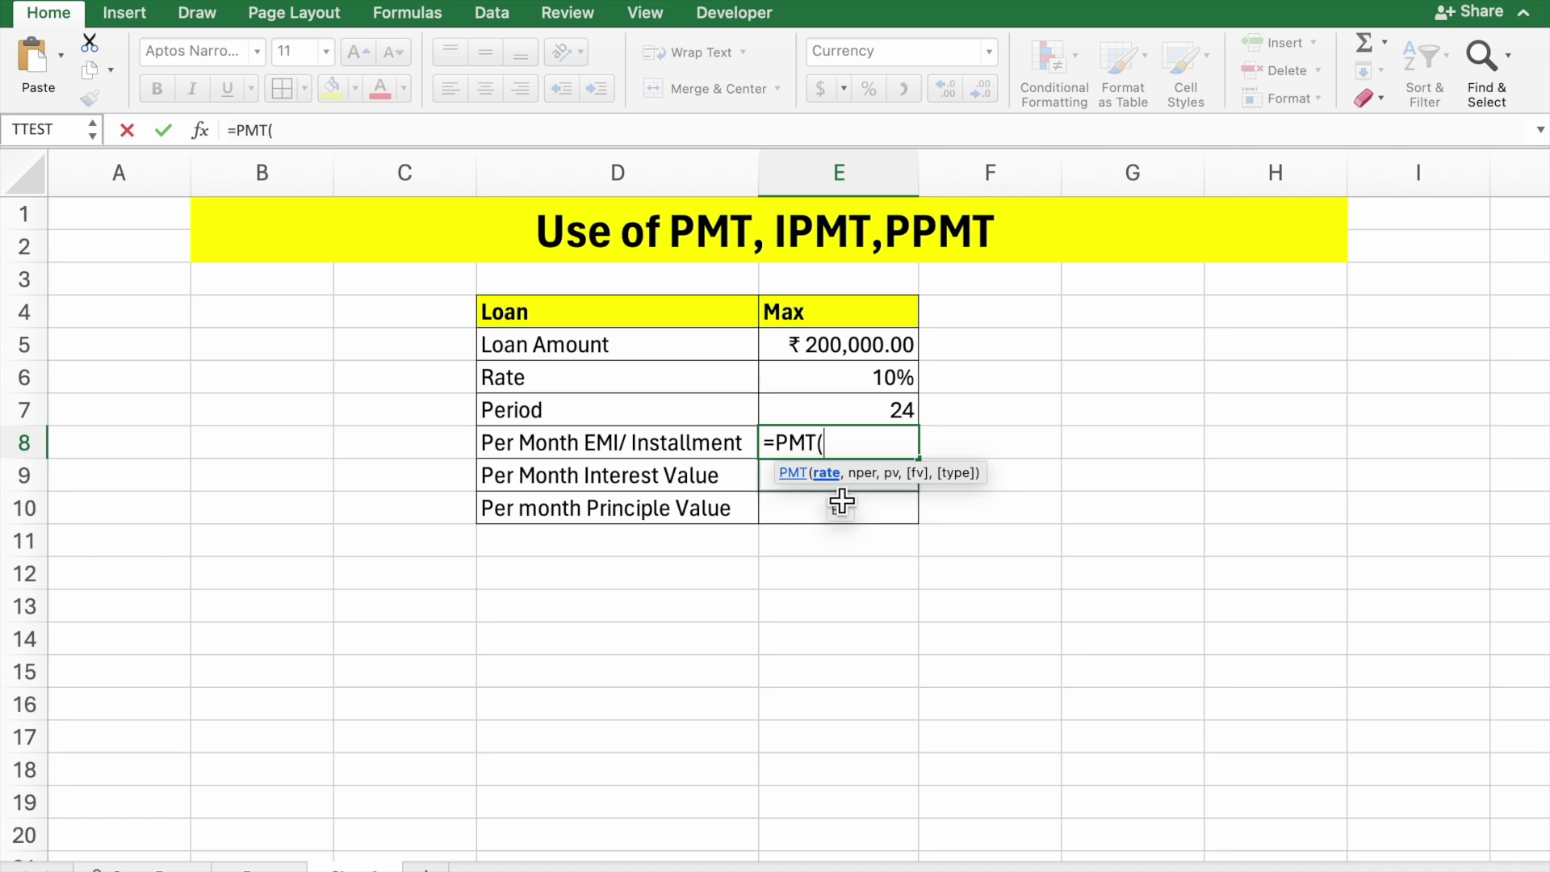
click(893, 395)
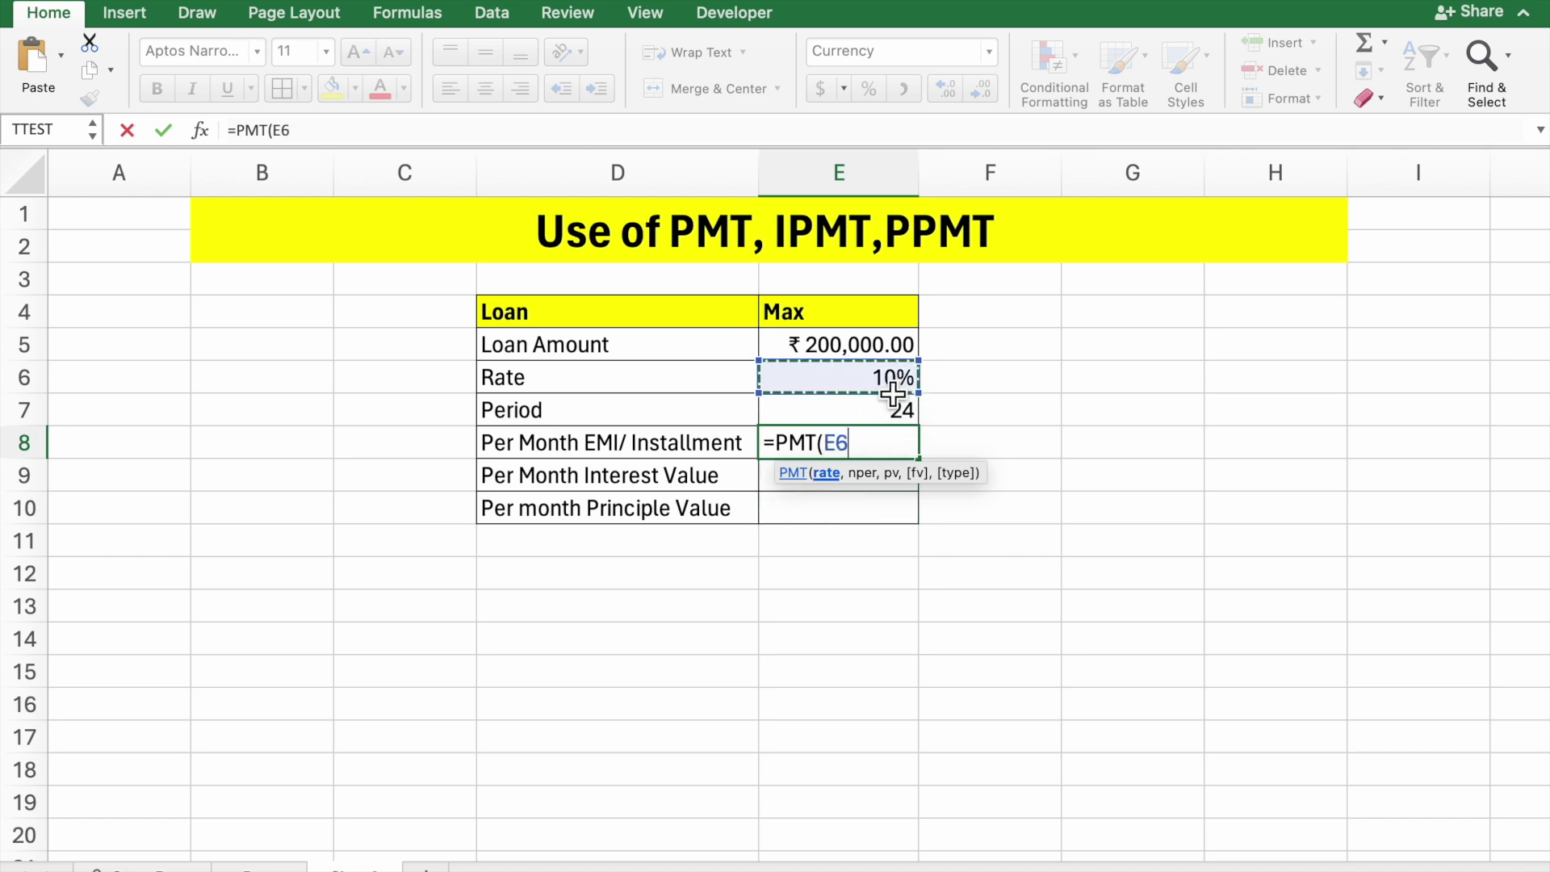
text(/12)
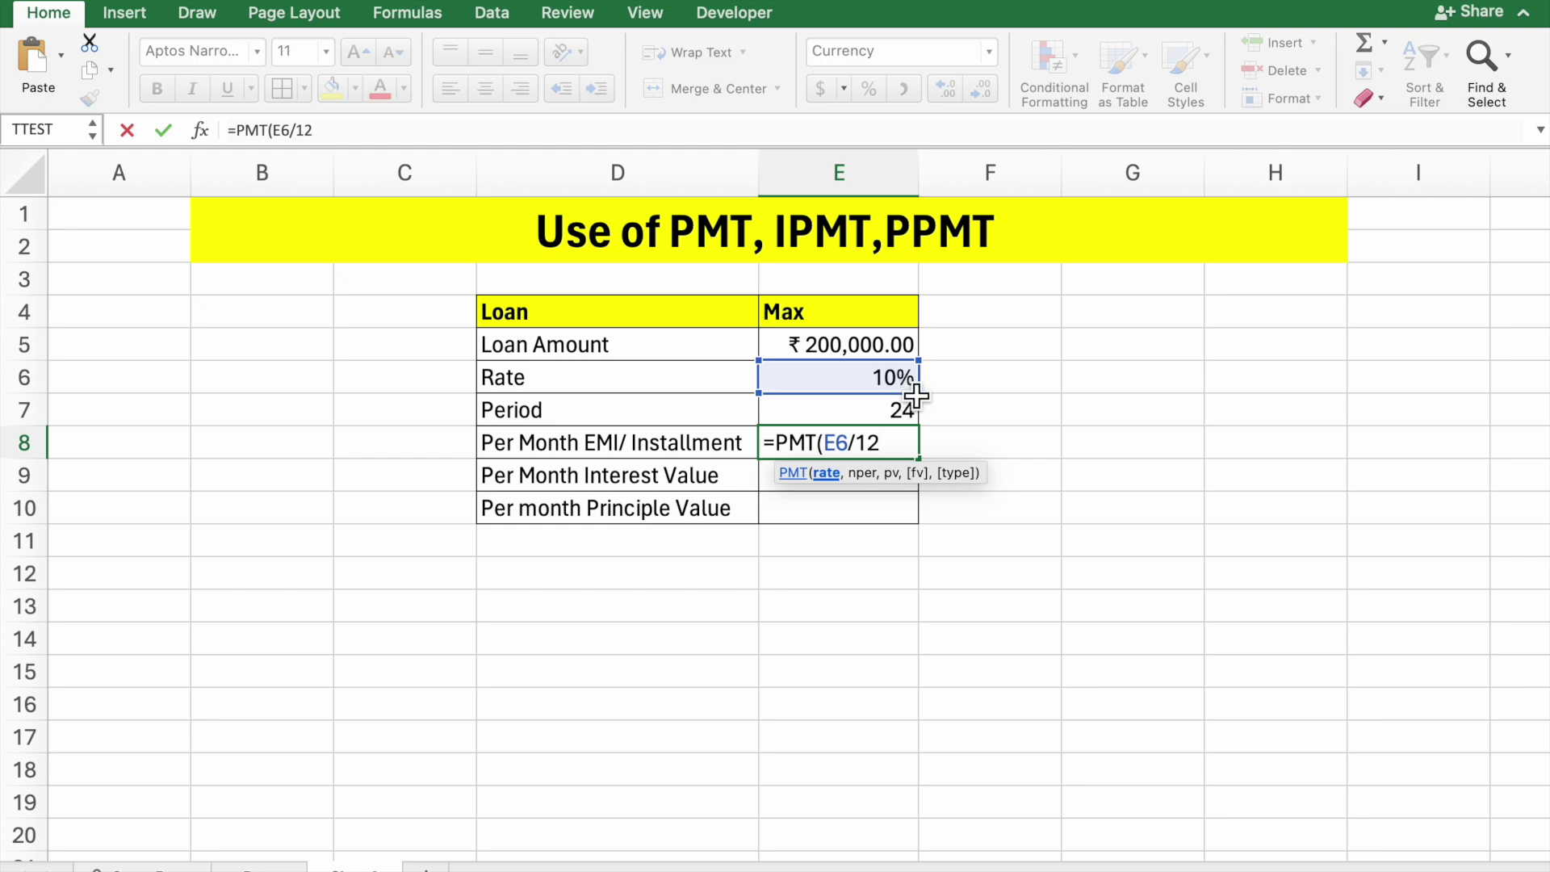
text(,)
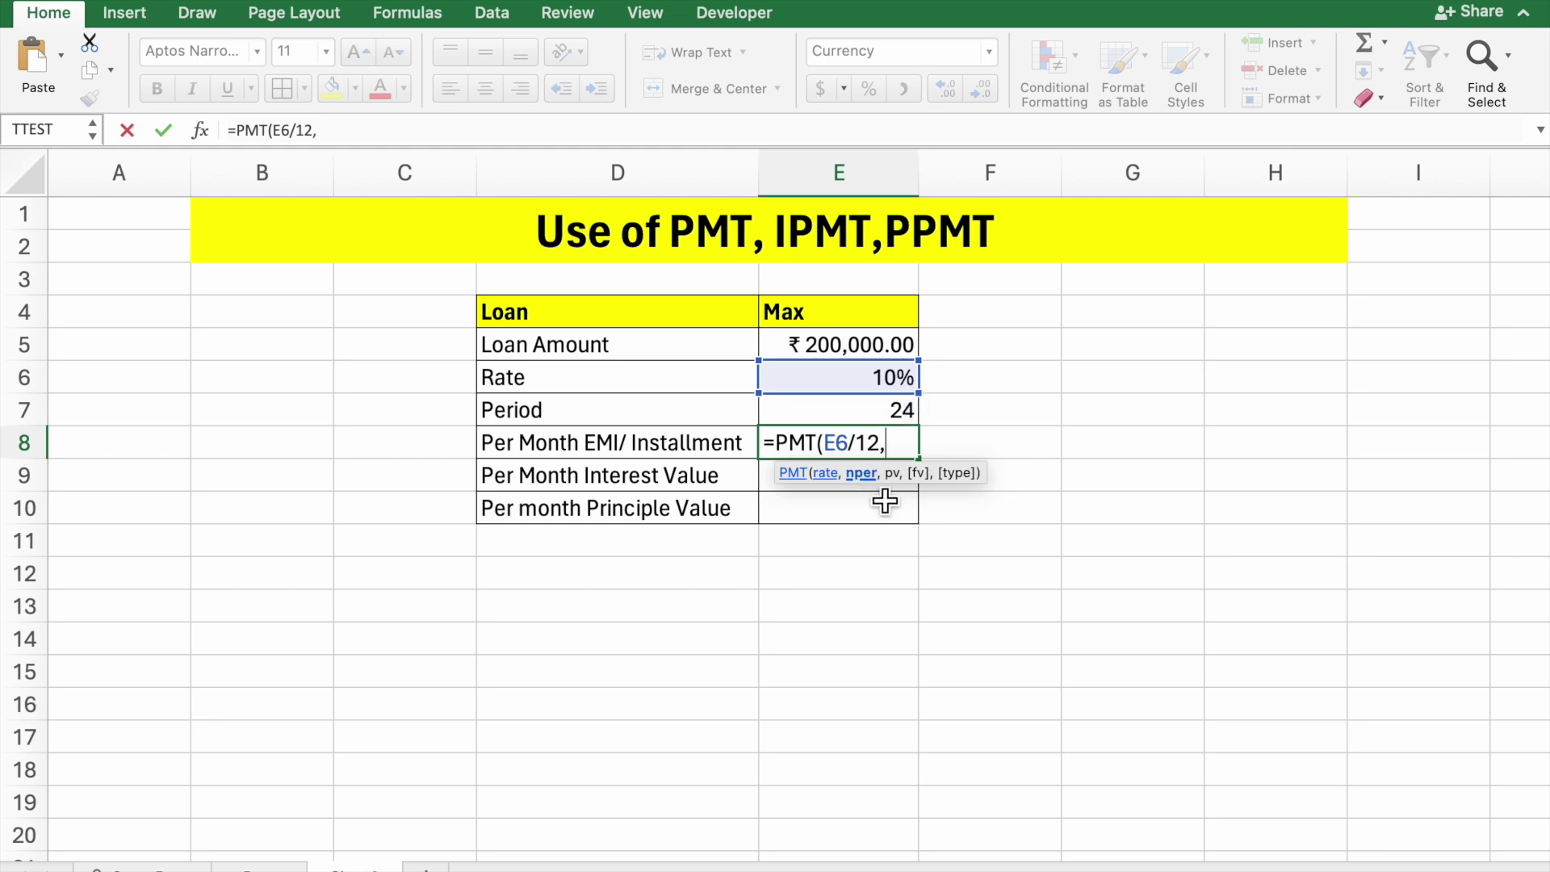
Step: Complete the PMT formula in E8 with E7 as the number of periods and -E5 as the present value
click(893, 416)
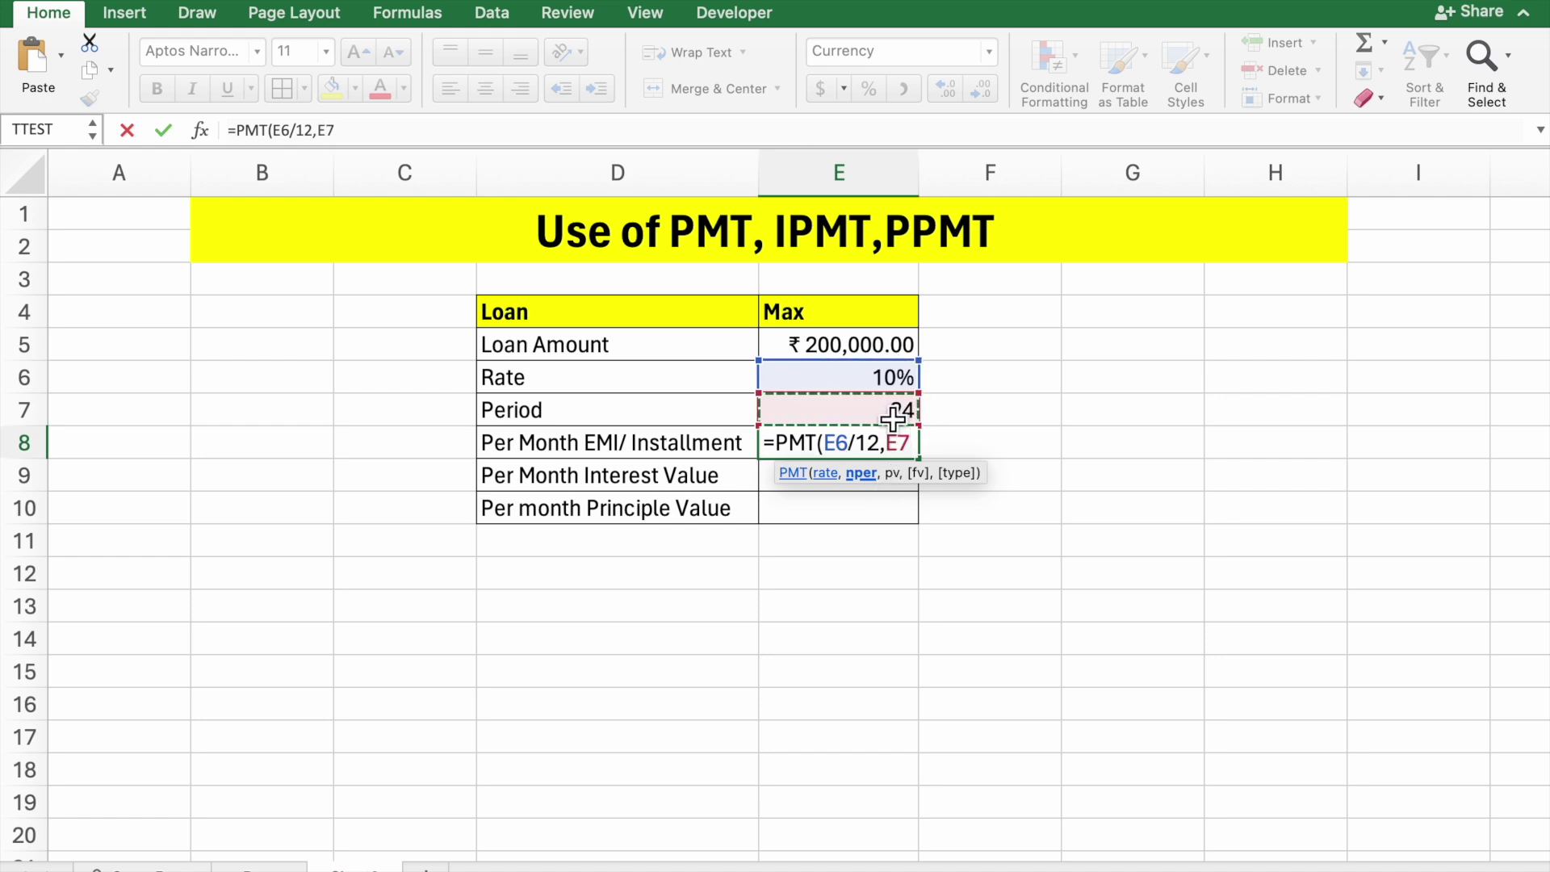
text(,)
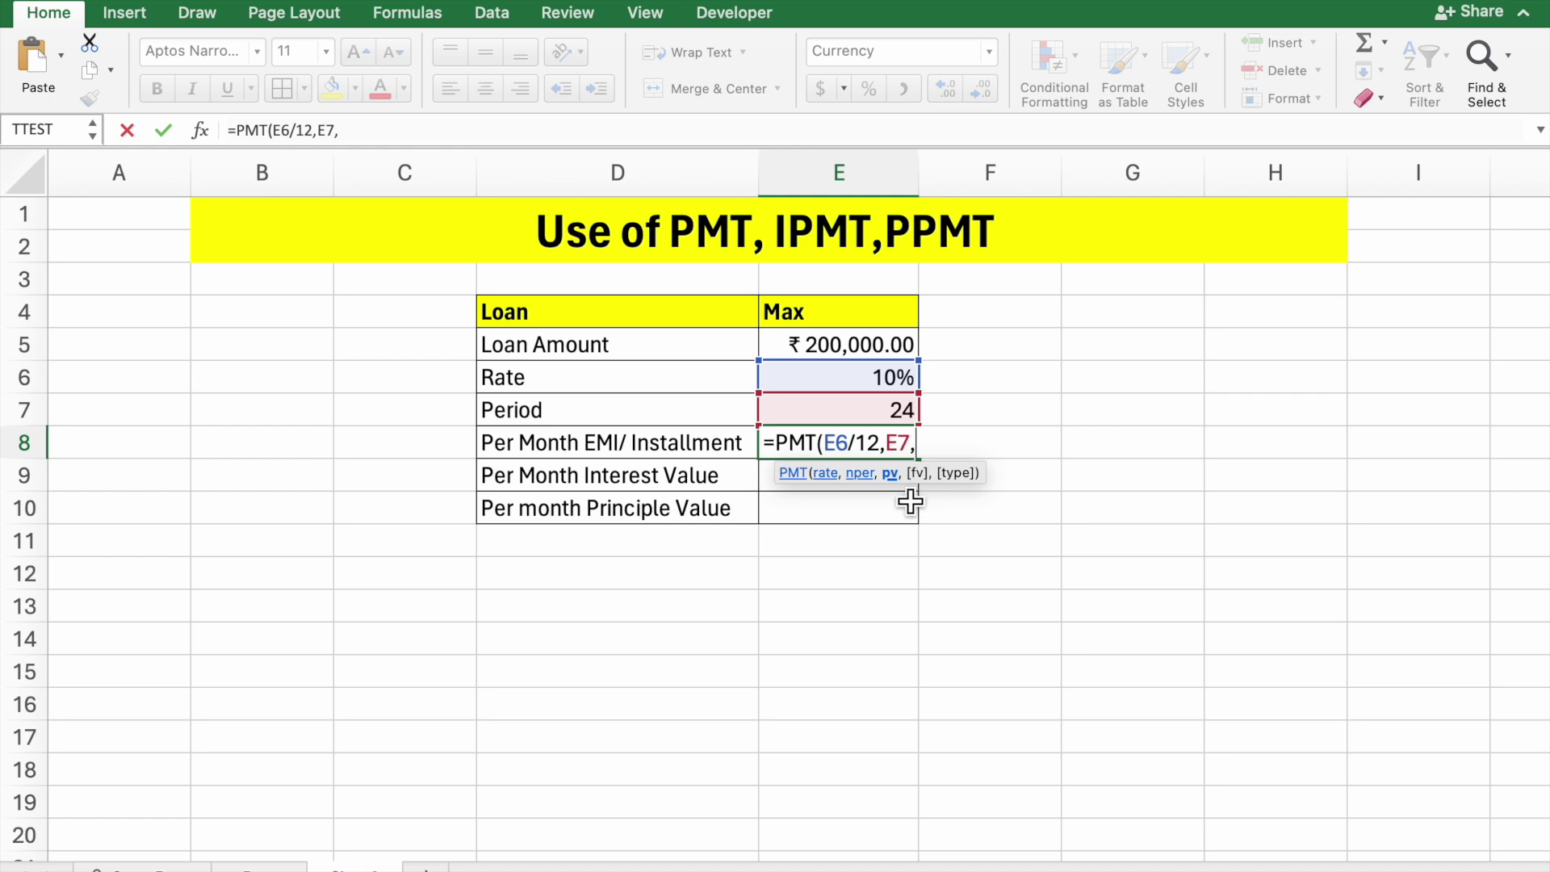
click(891, 355)
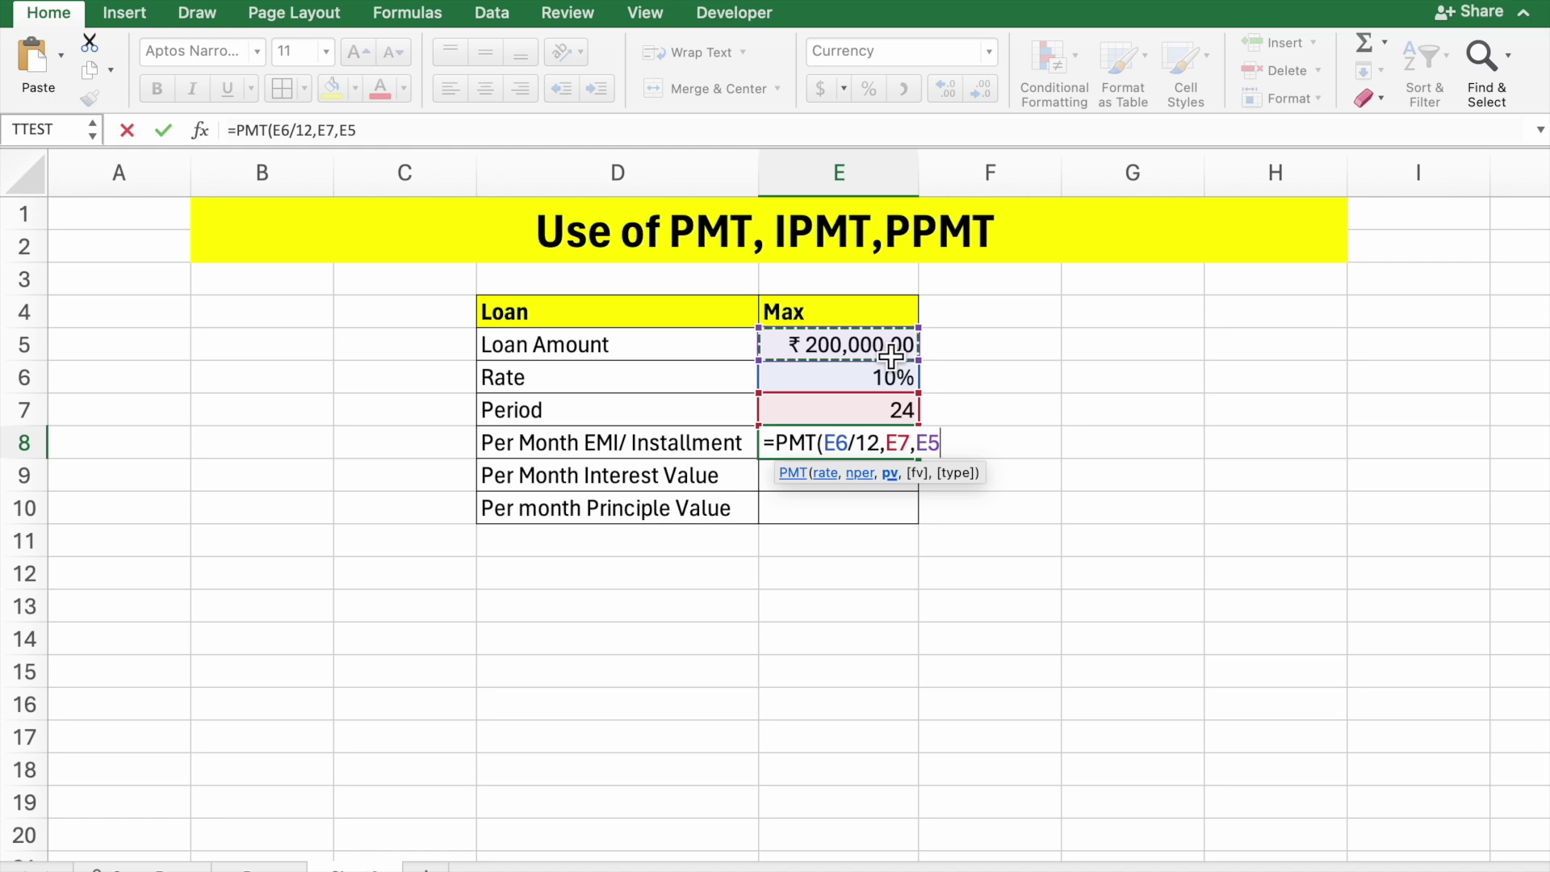
click(922, 444)
text(-)
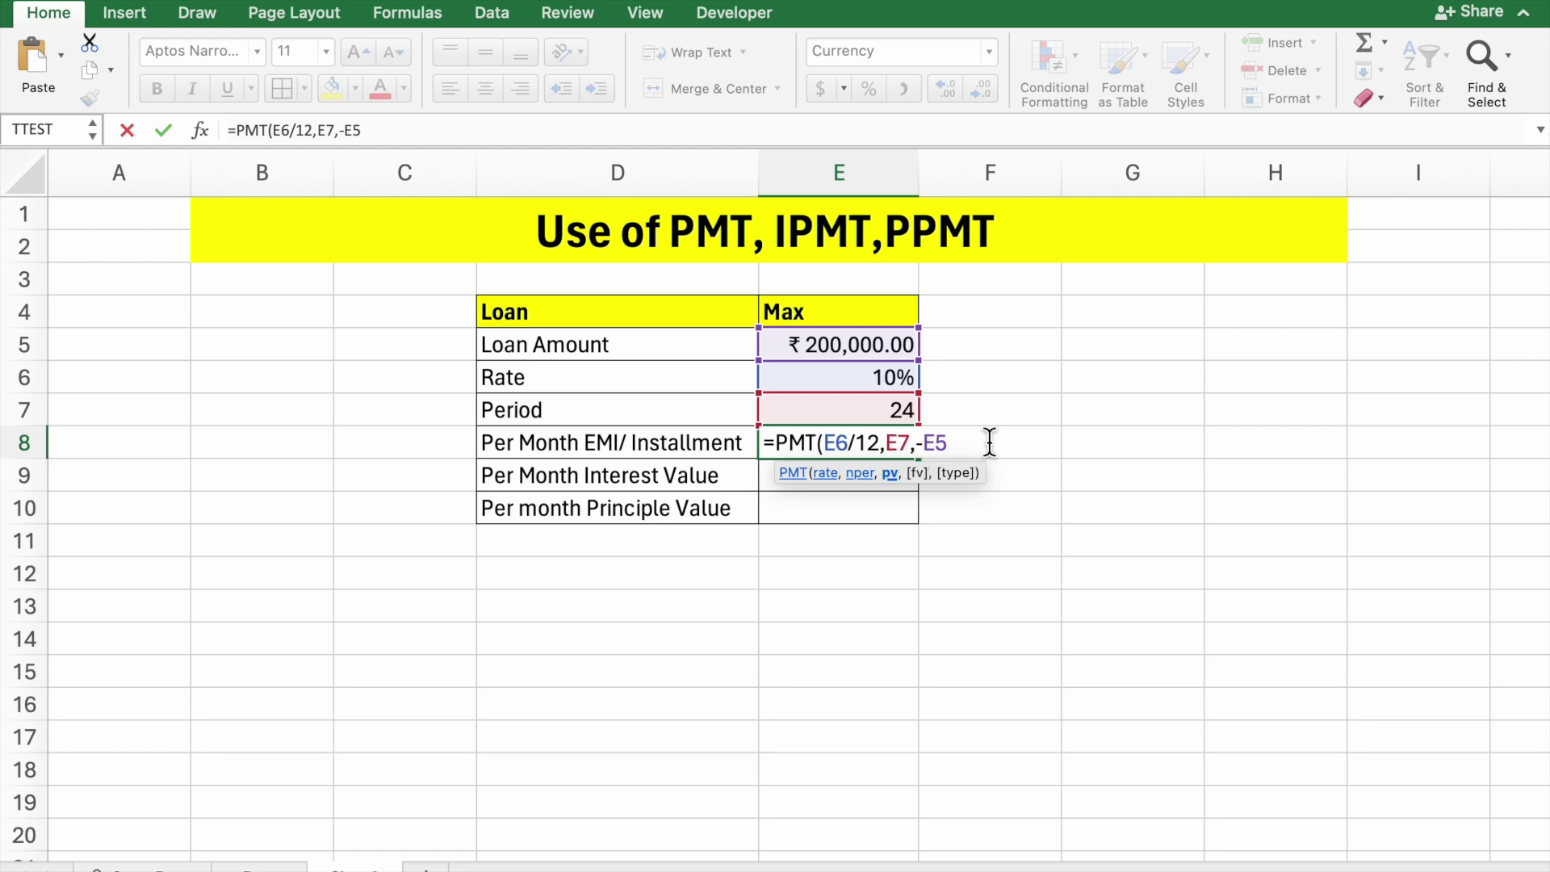
click(955, 442)
text())
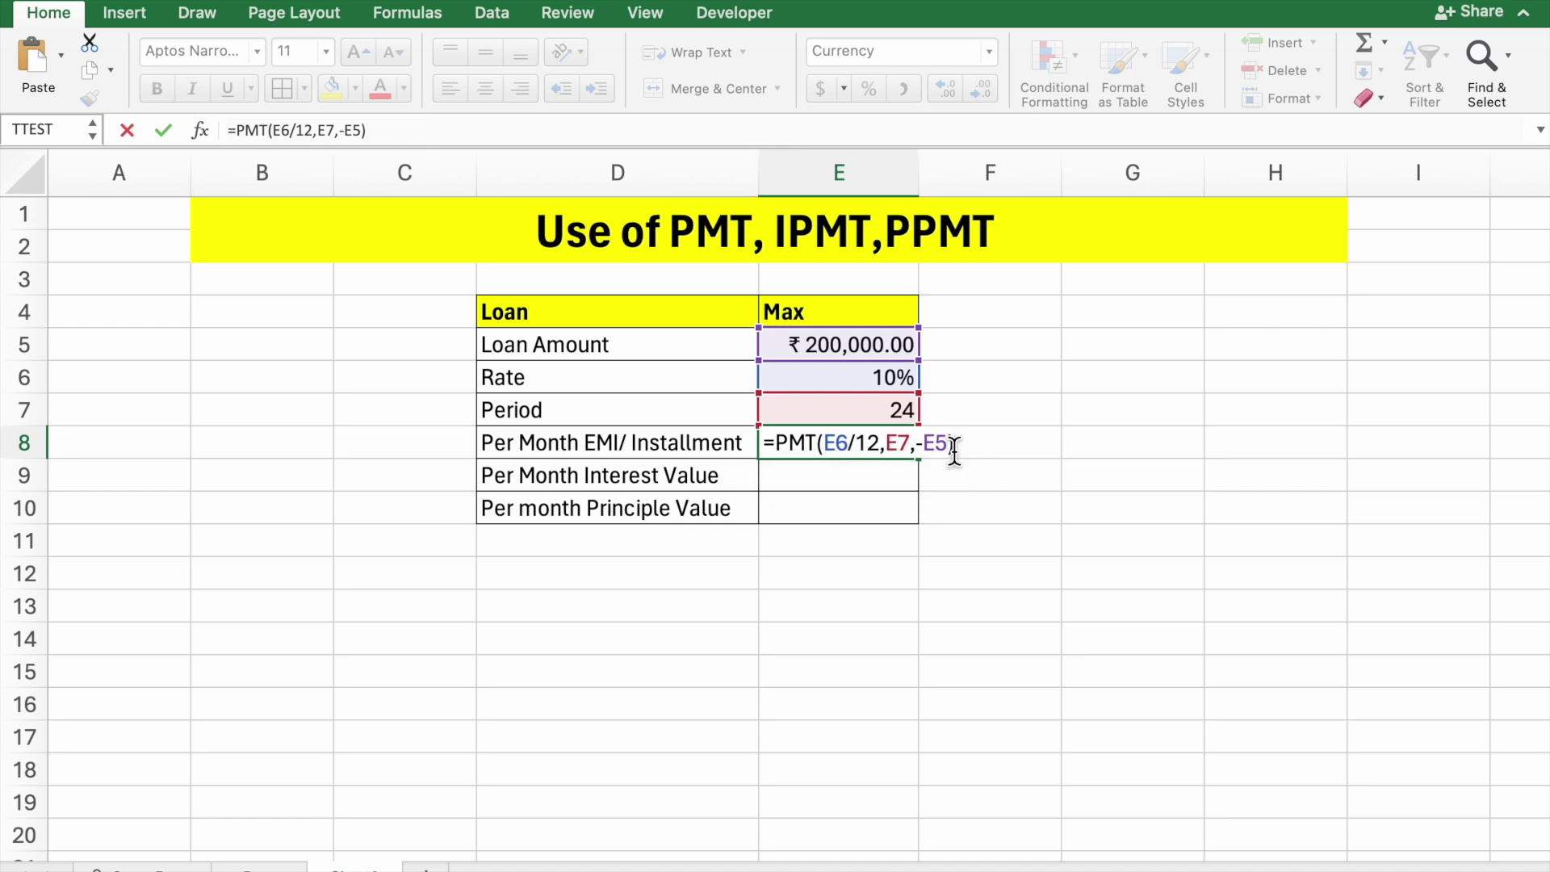
key(Return)
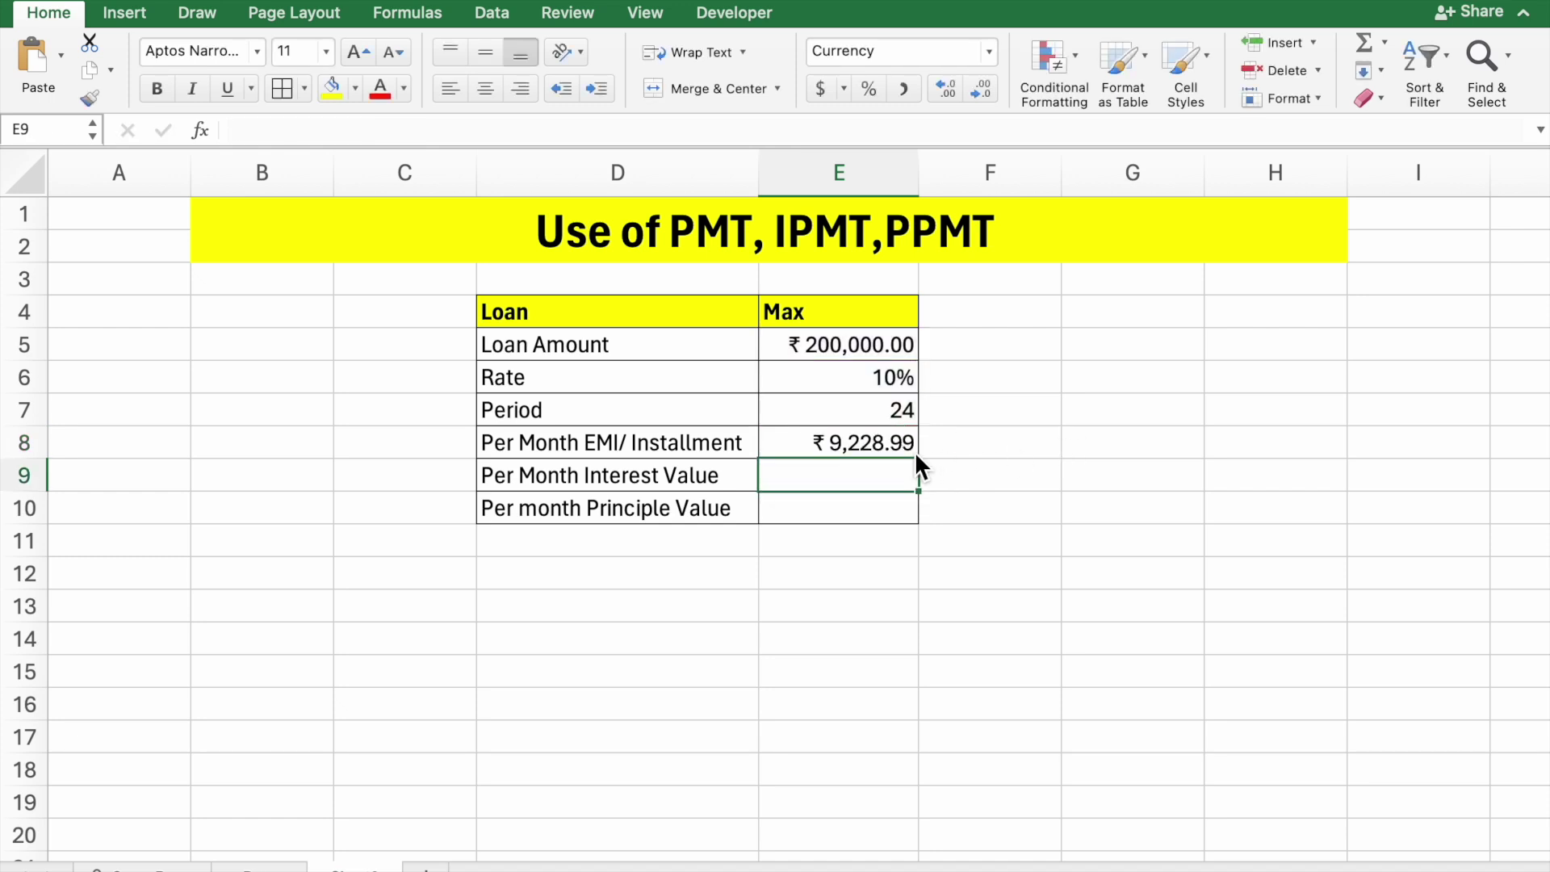
click(908, 449)
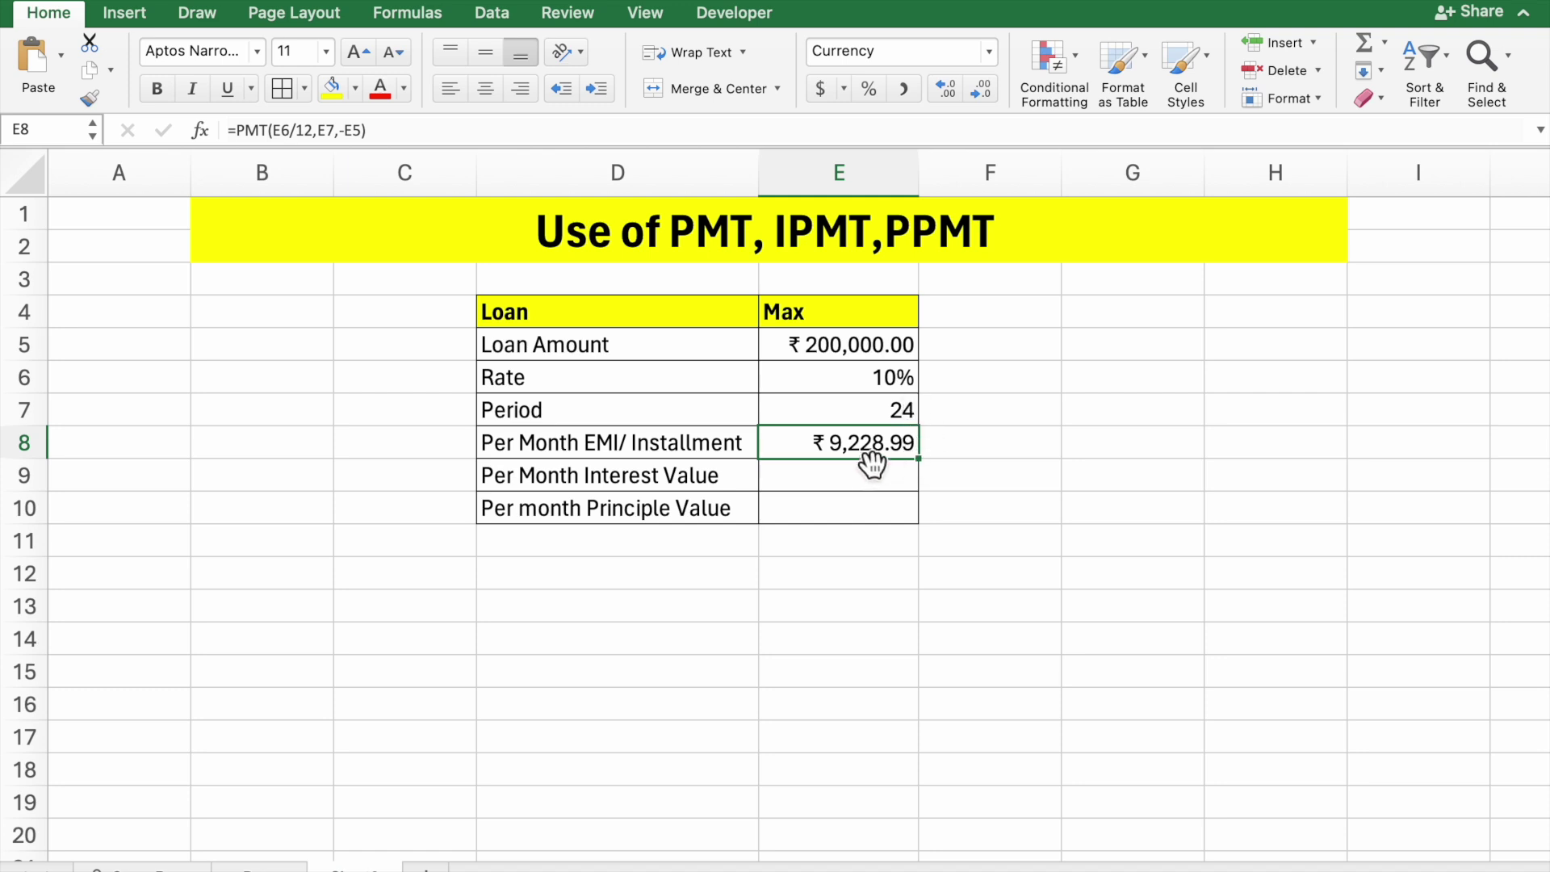
click(863, 488)
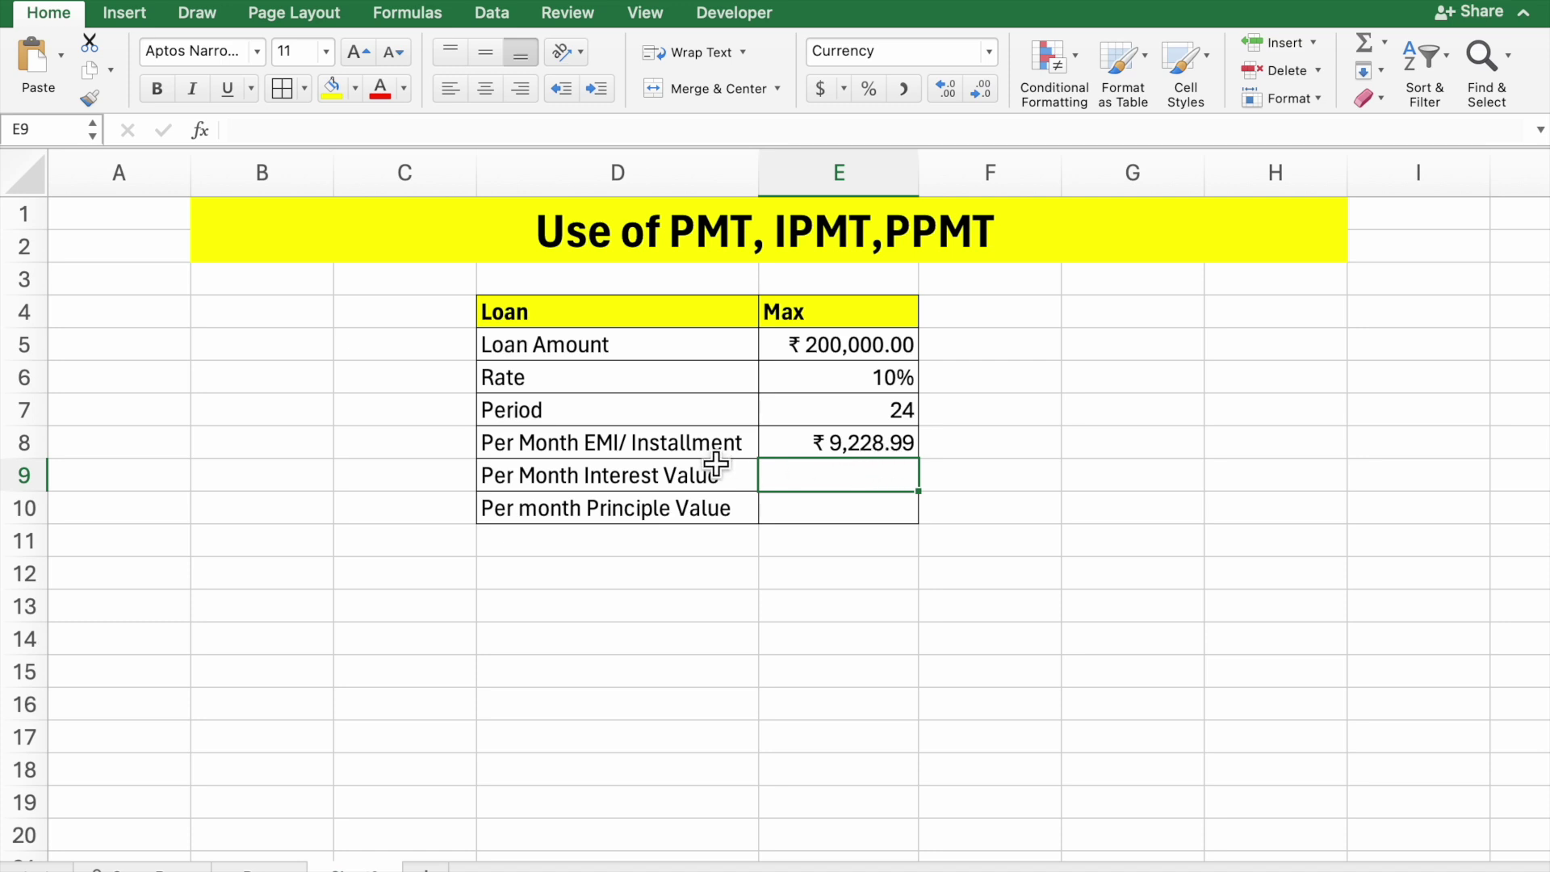
click(817, 454)
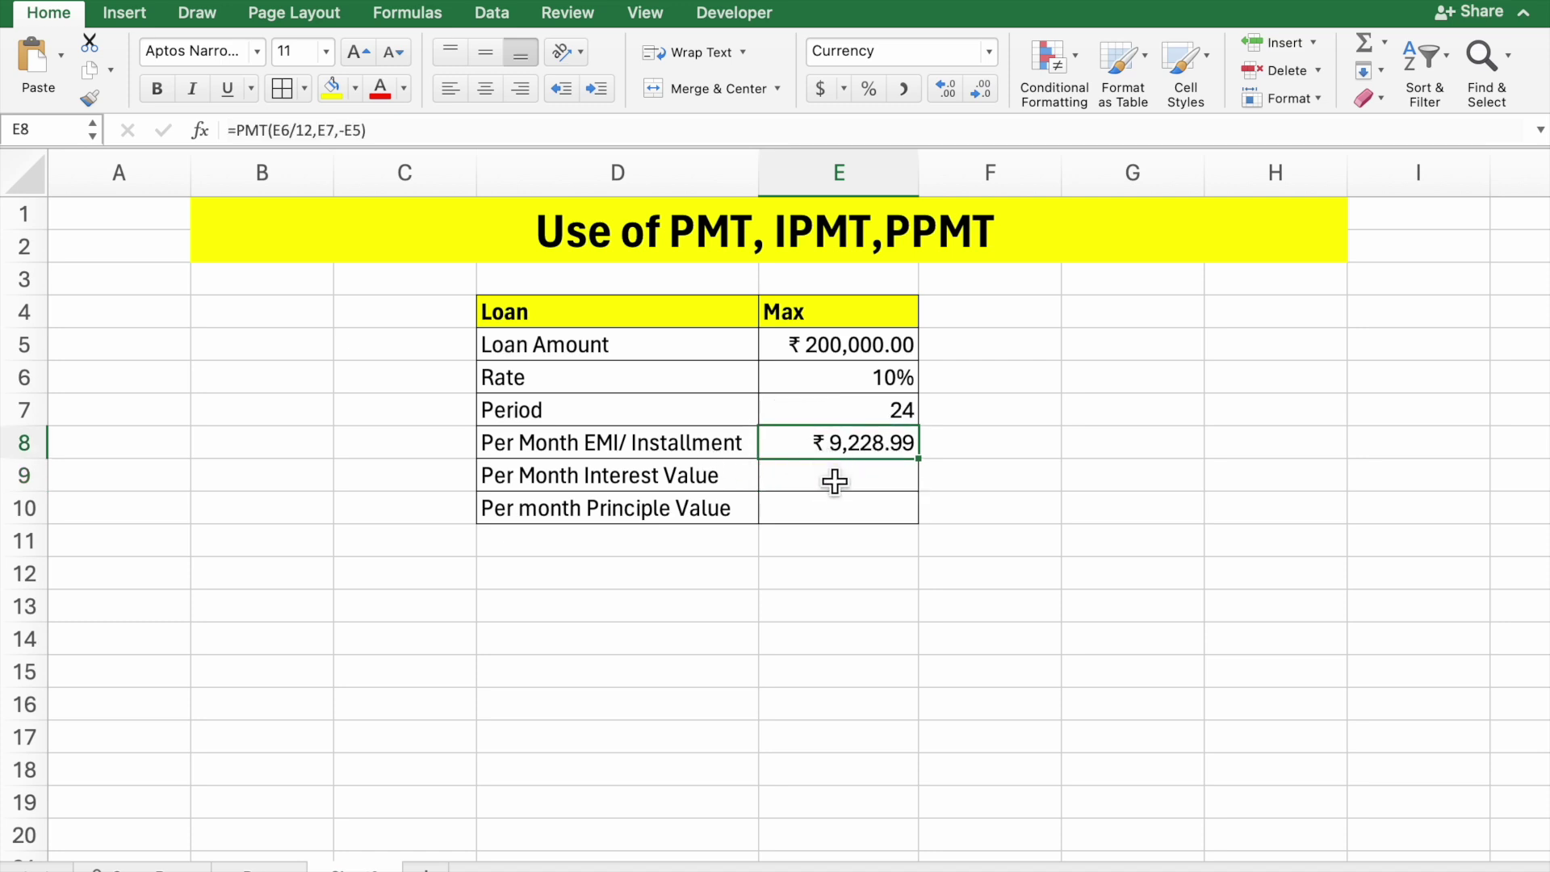
Step: Start an IPMT formula in cell E9 for the monthly interest, with rate E6/12 and period 1
click(839, 488)
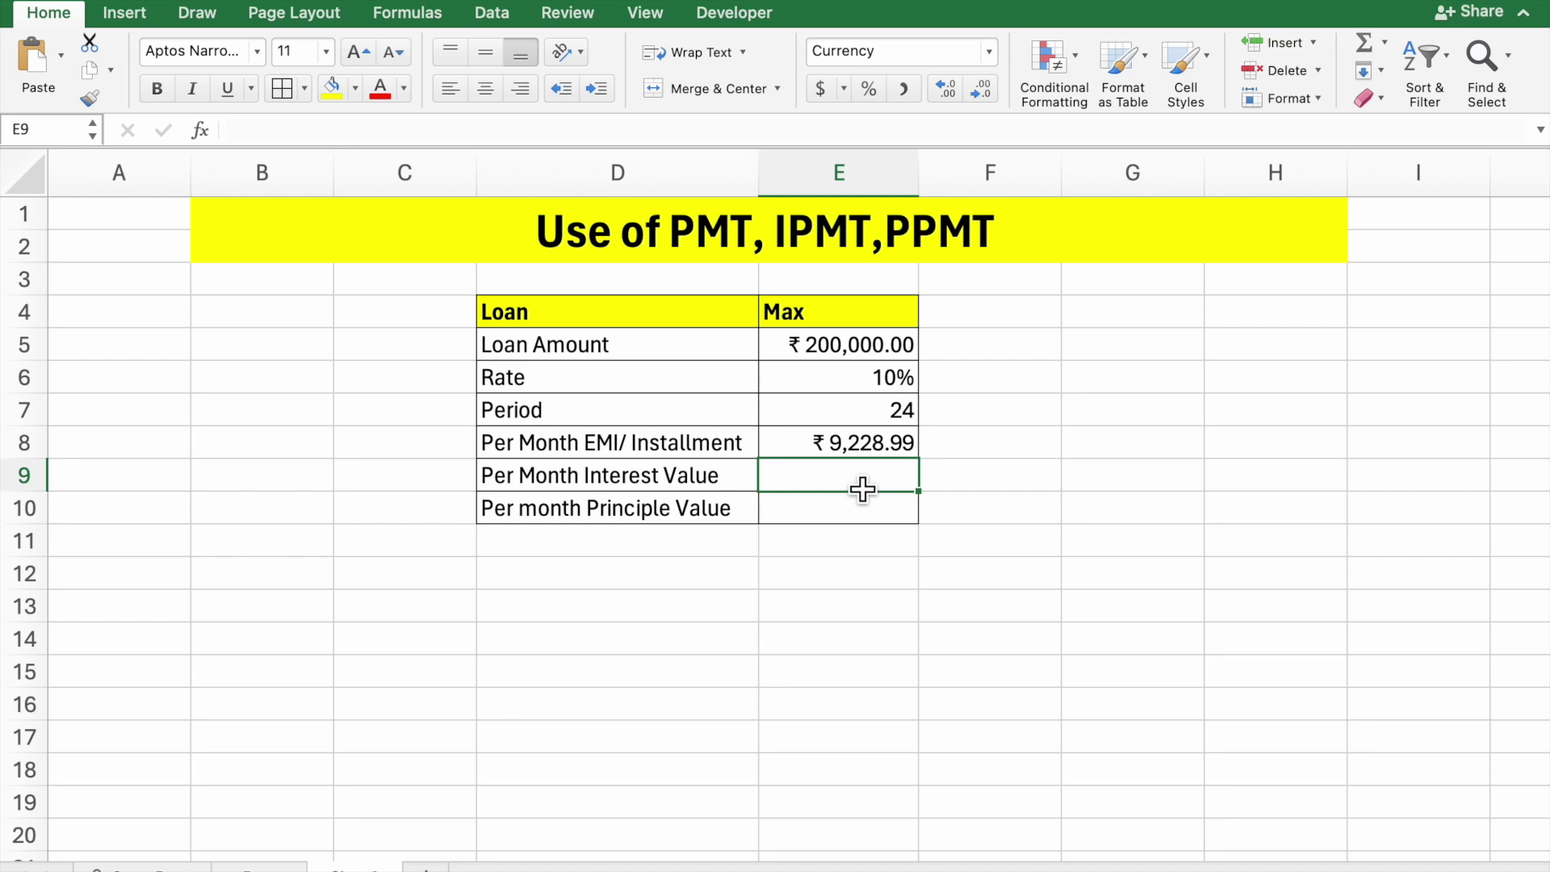
text(=ip)
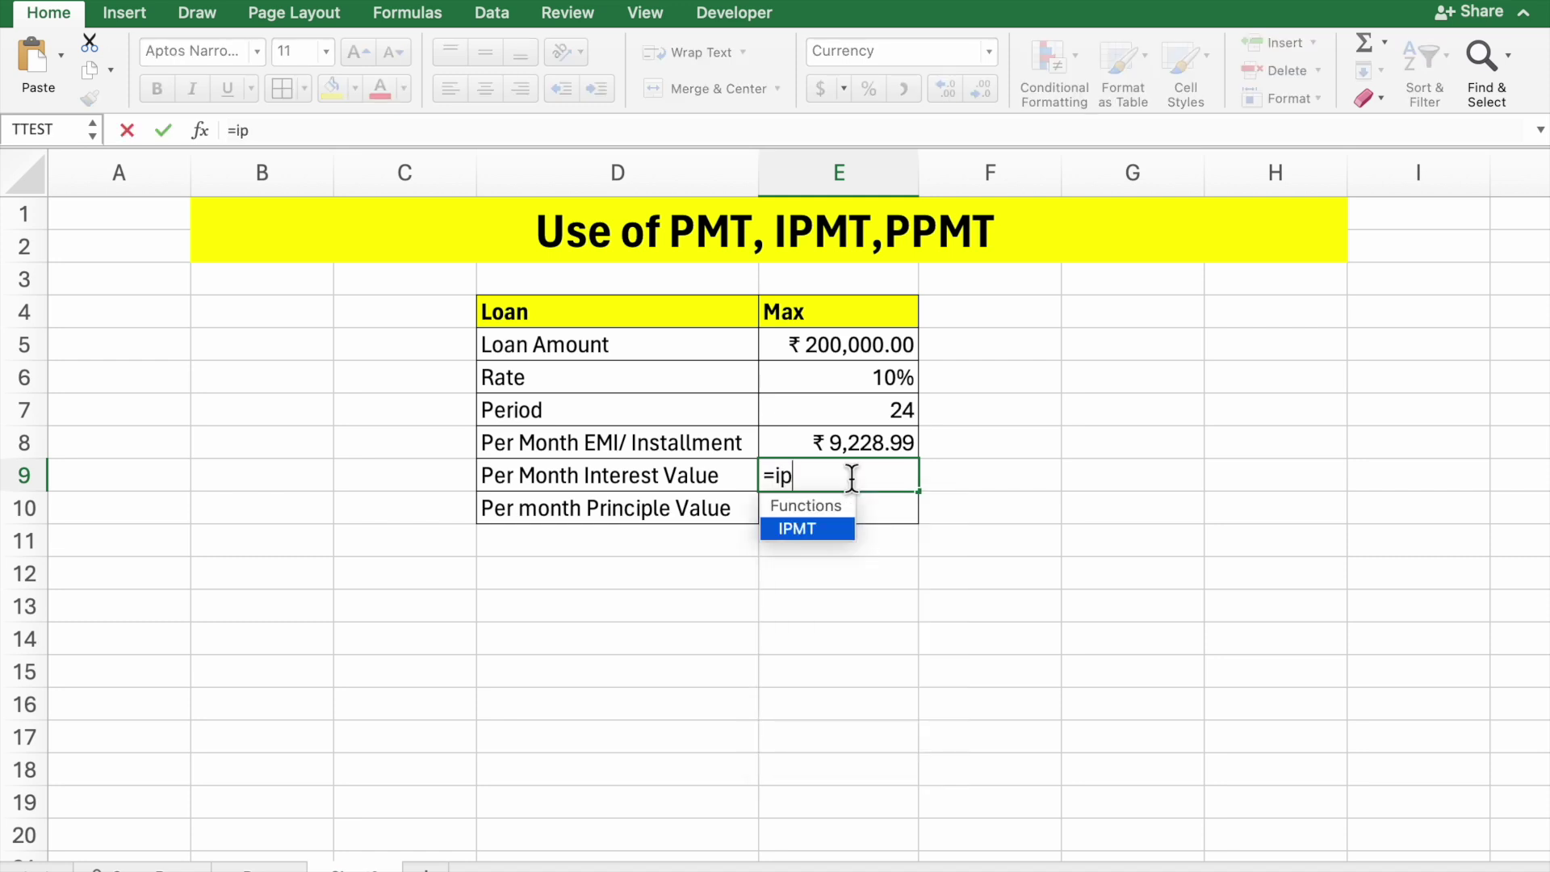
text(mt)
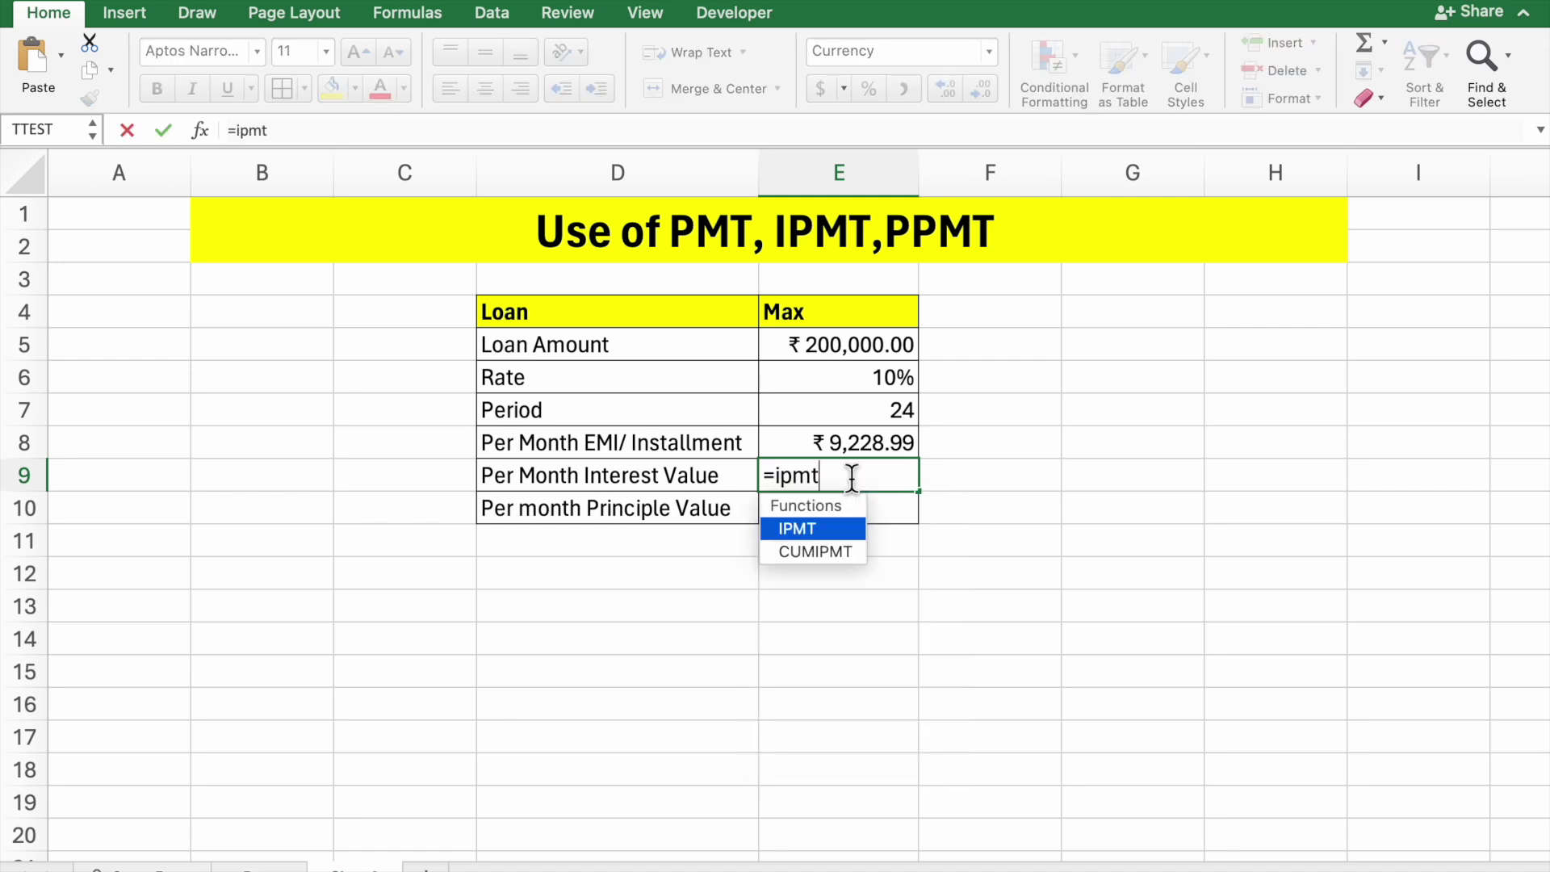
double_click(849, 530)
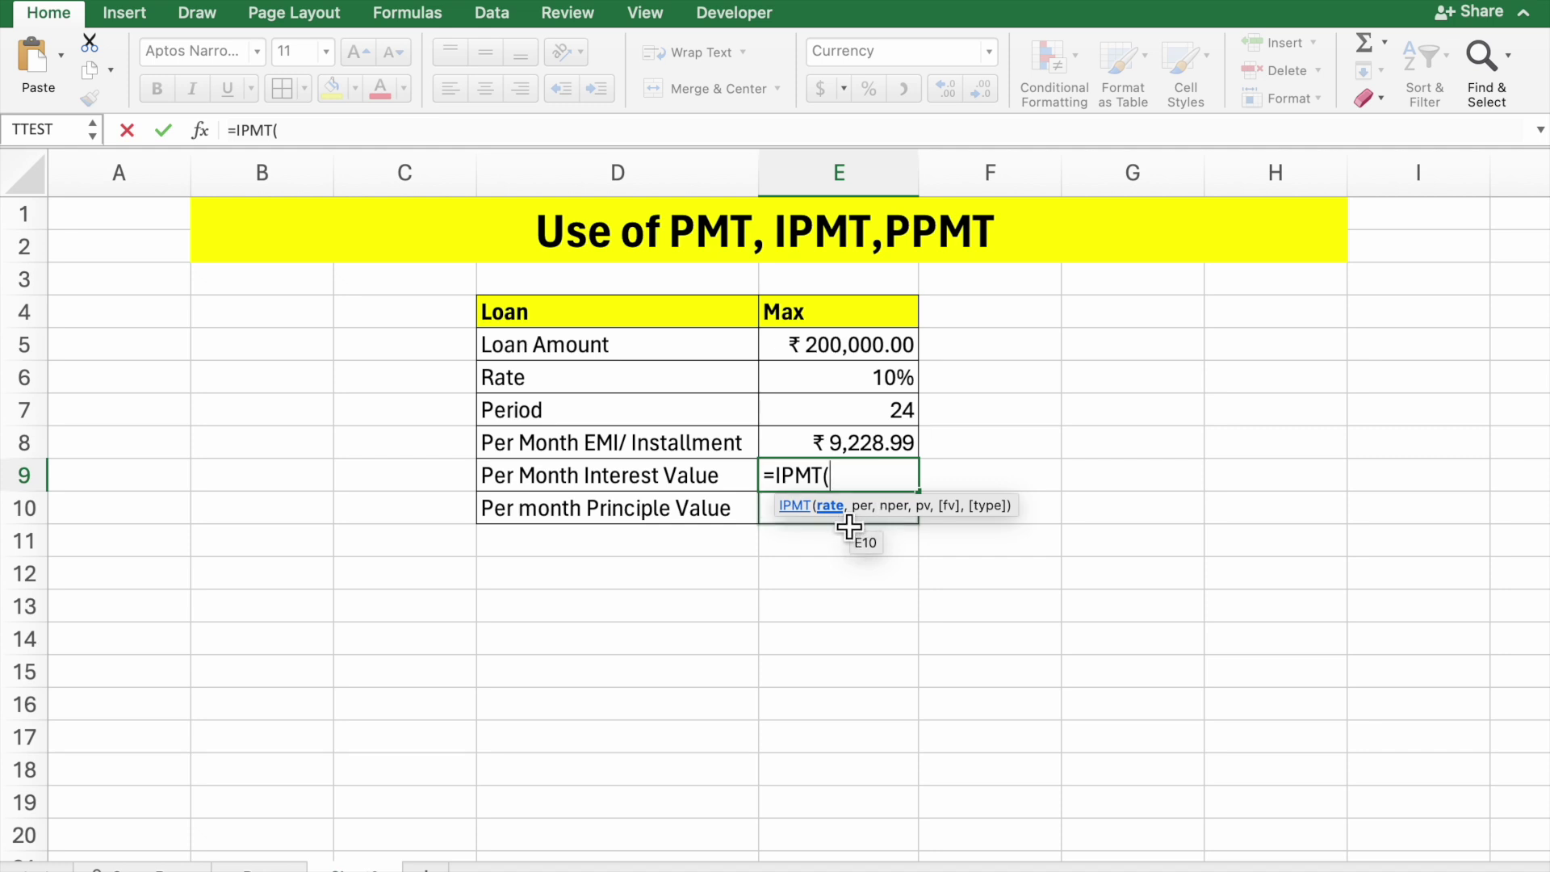
click(905, 386)
text(/12)
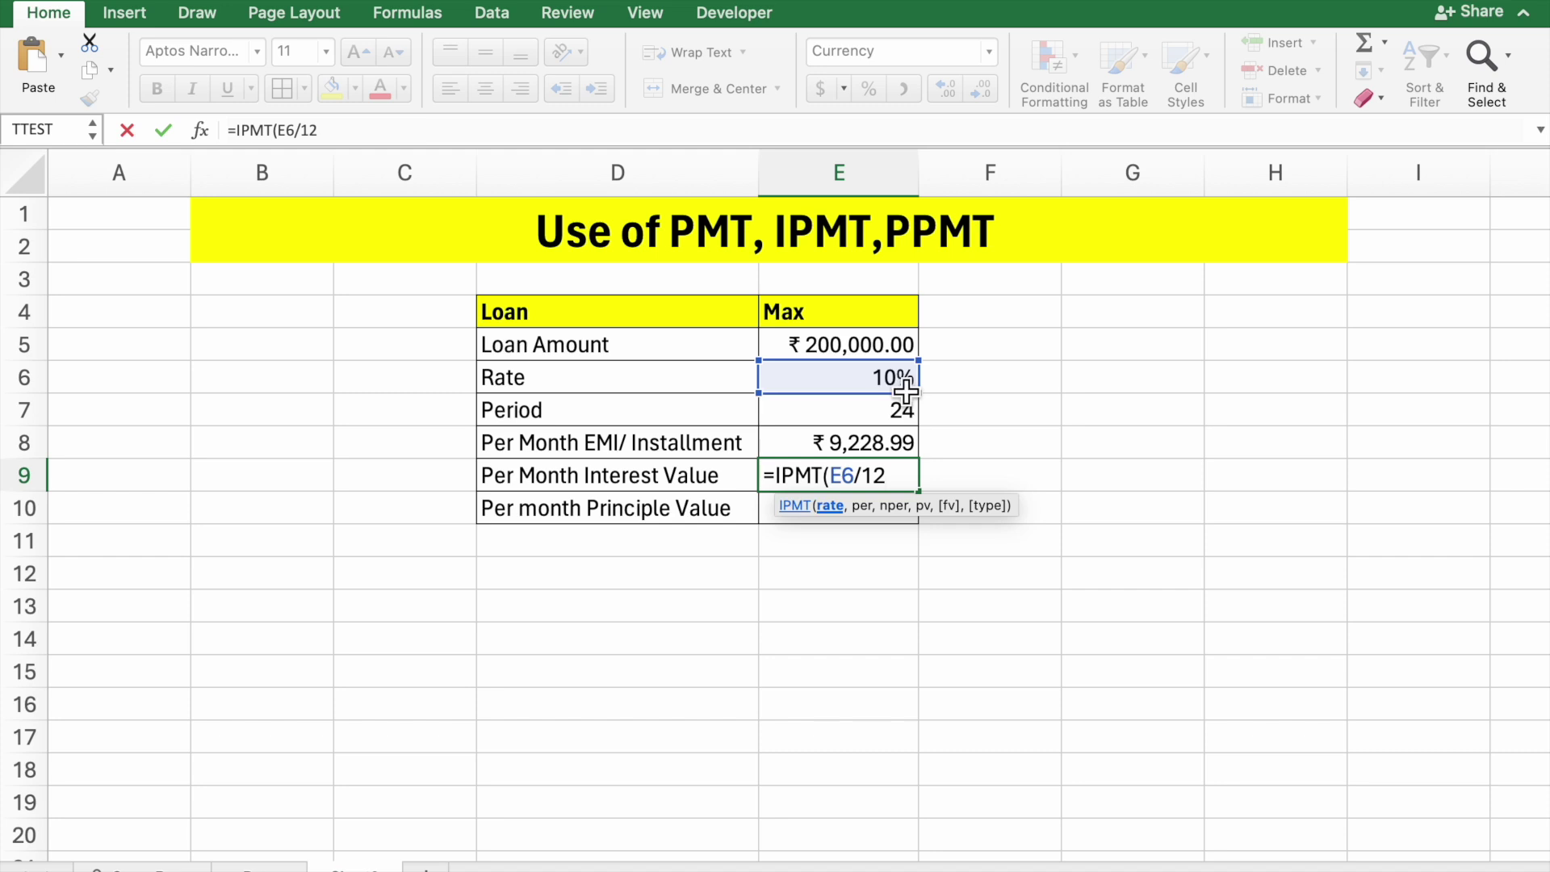
text(,1)
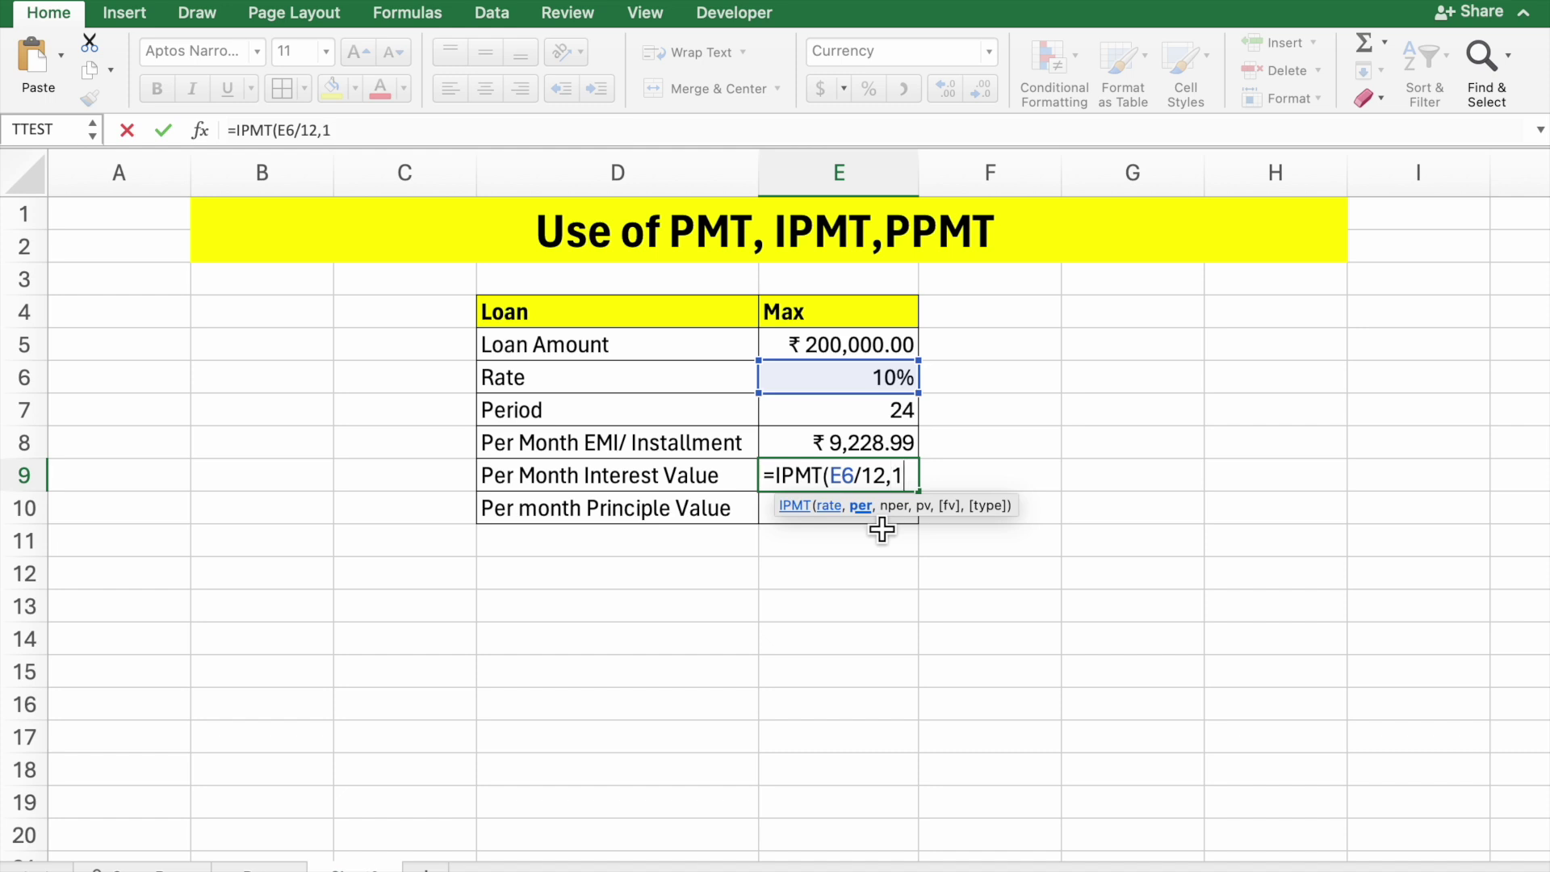
Step: Complete the IPMT formula in E9 with E7 as the number of periods and -E5 as the present value
text(,)
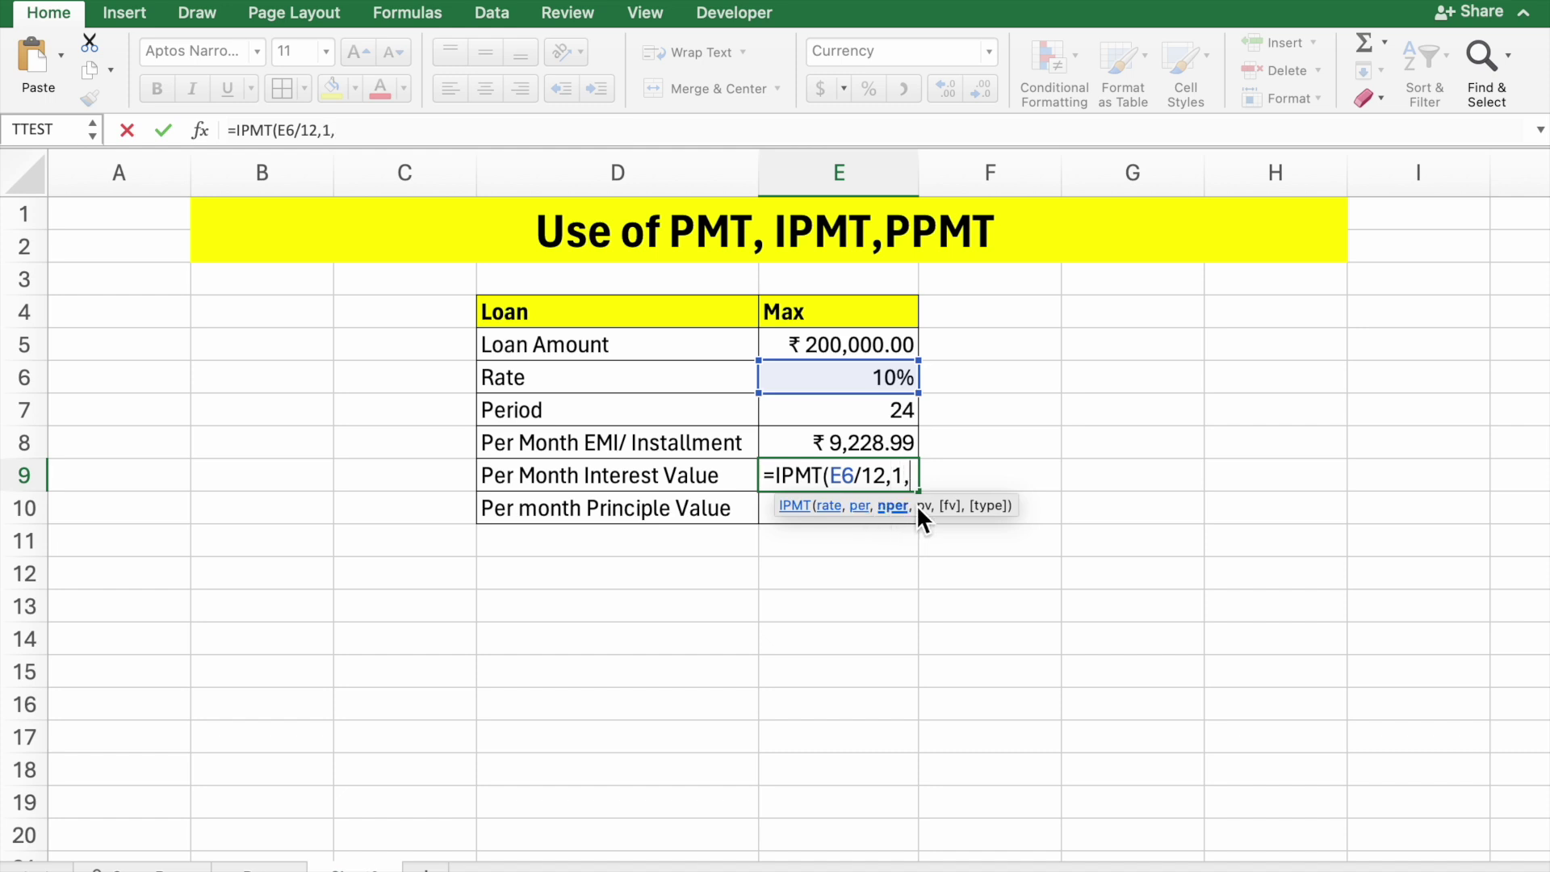
click(911, 413)
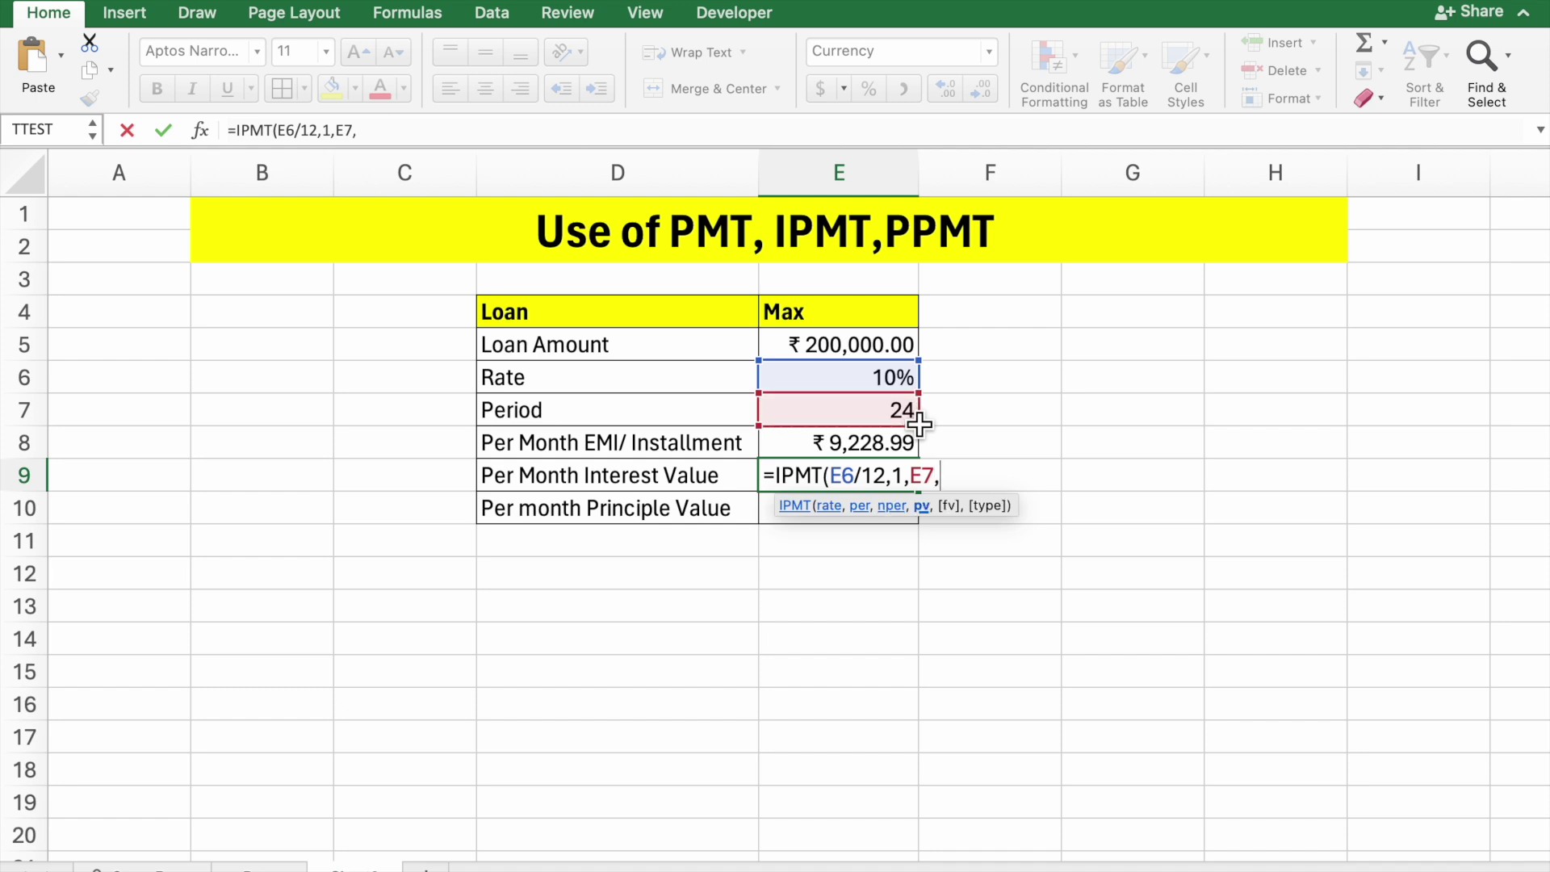
click(897, 353)
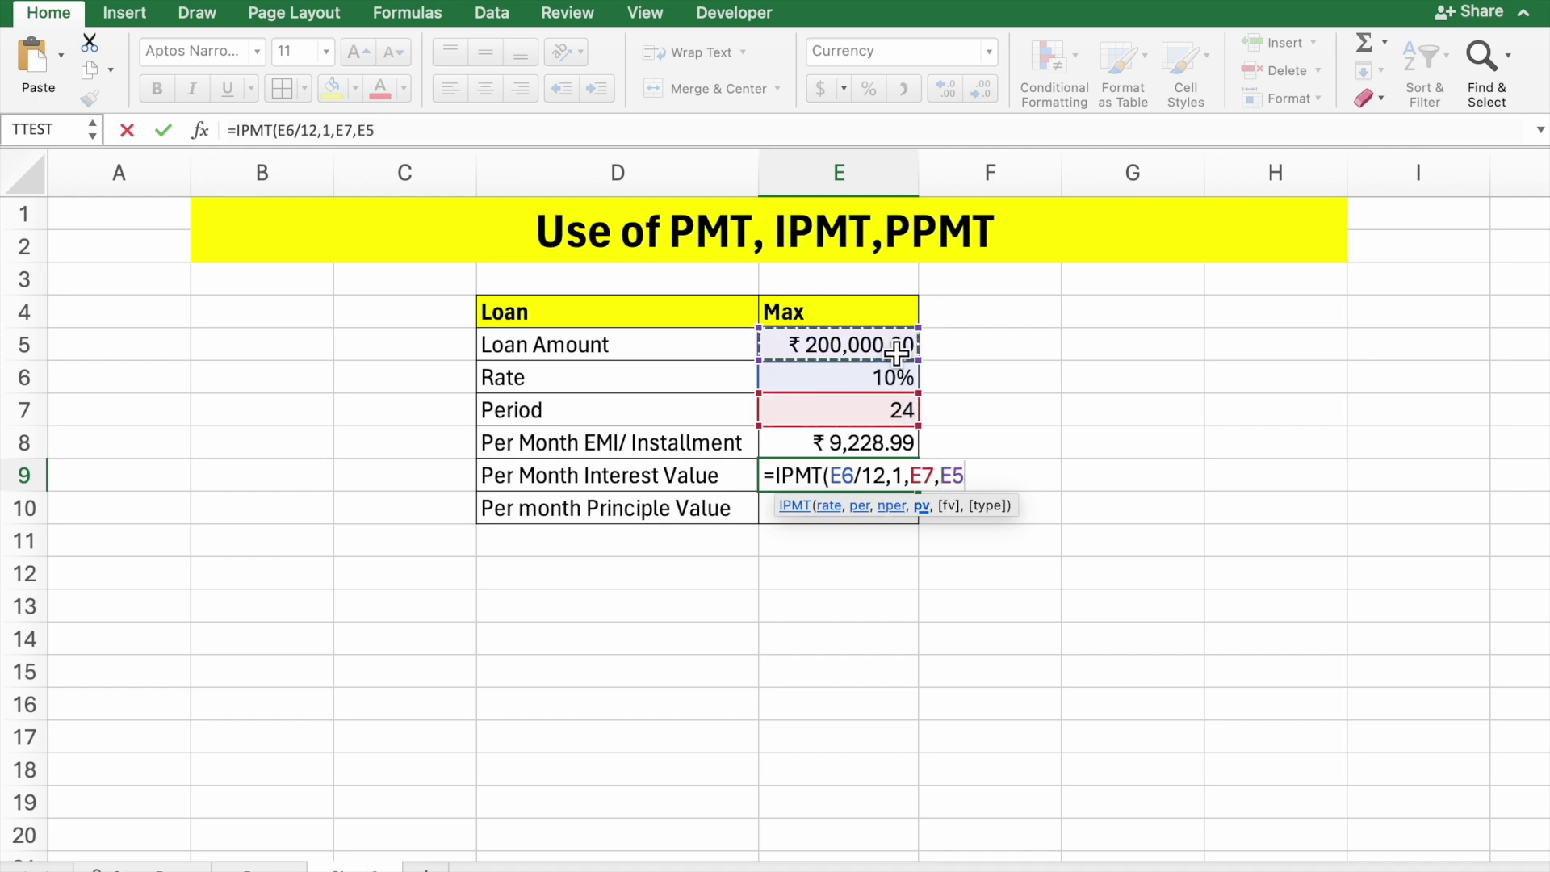
text())
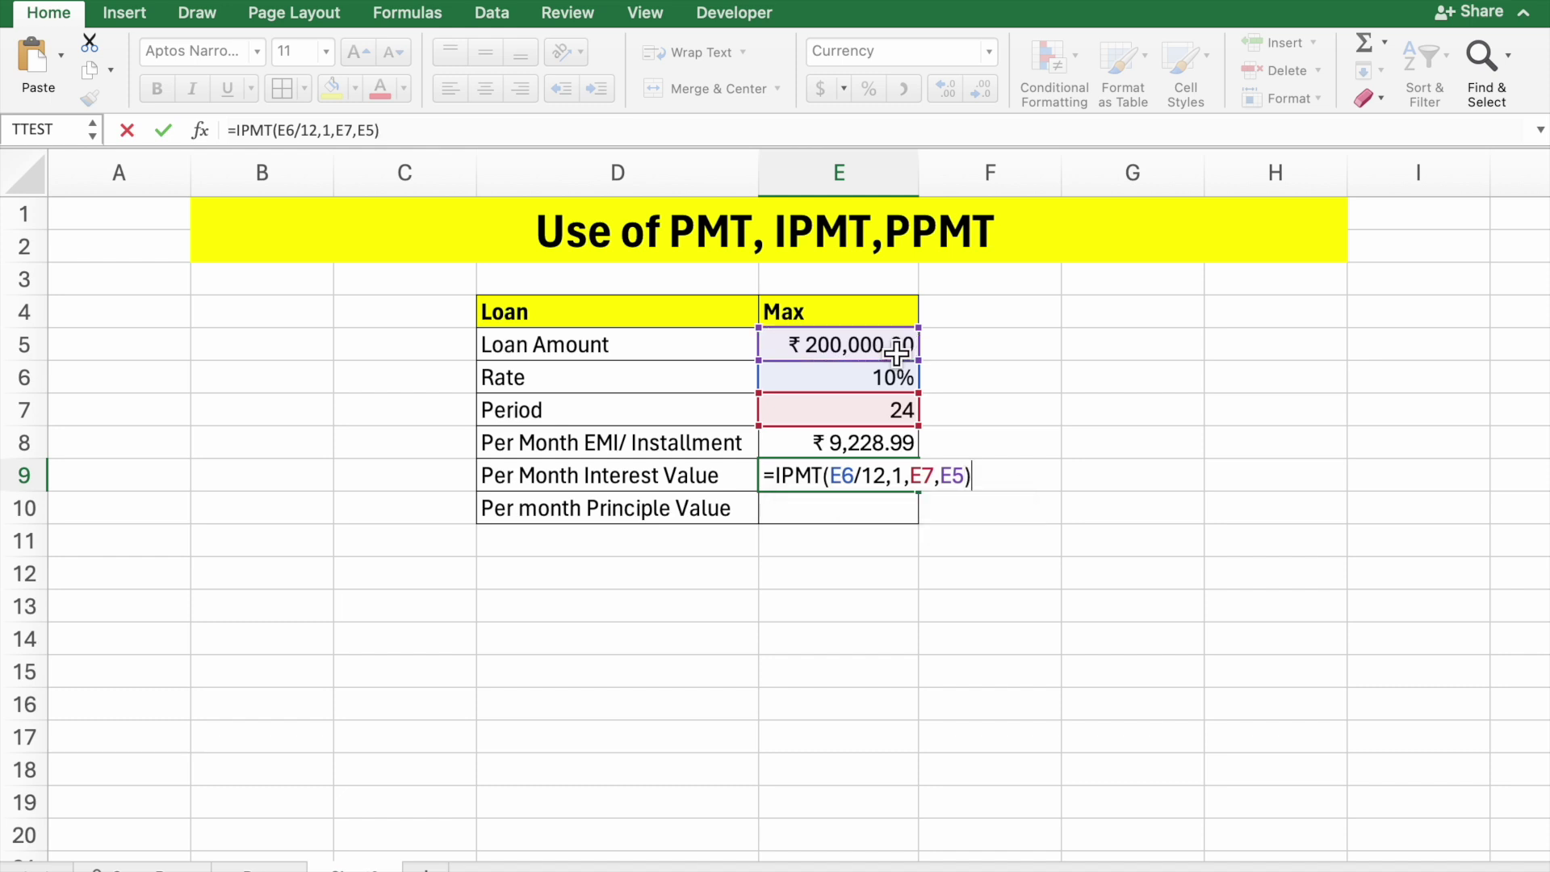
click(945, 479)
text(-)
key(Return)
click(876, 481)
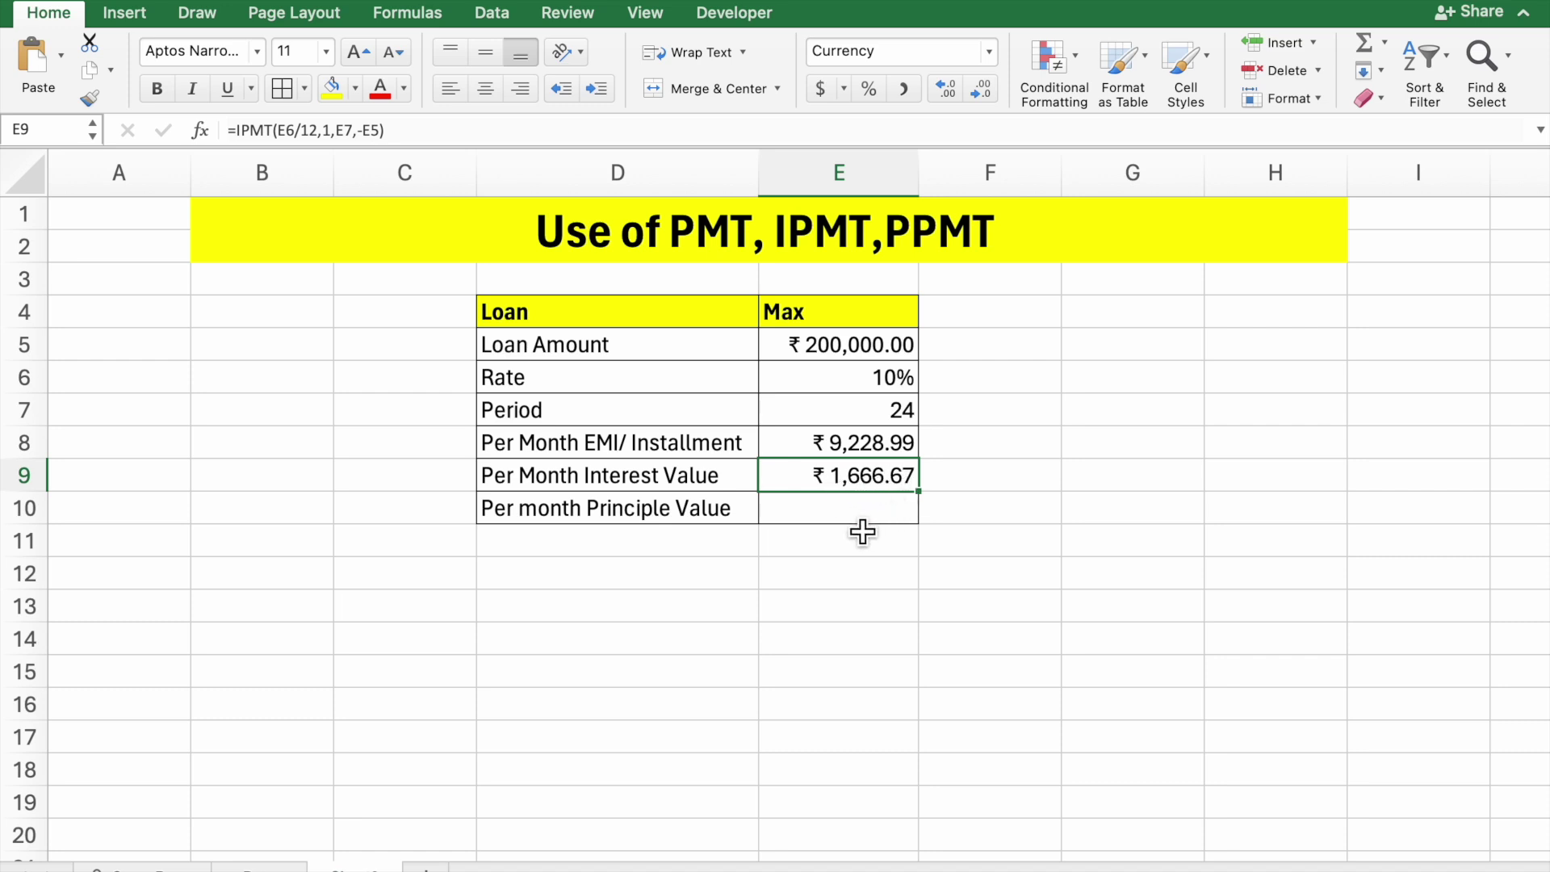
Step: Start a PPMT formula in cell E10 for the monthly principal, with rate E6/12 and period 1
click(862, 518)
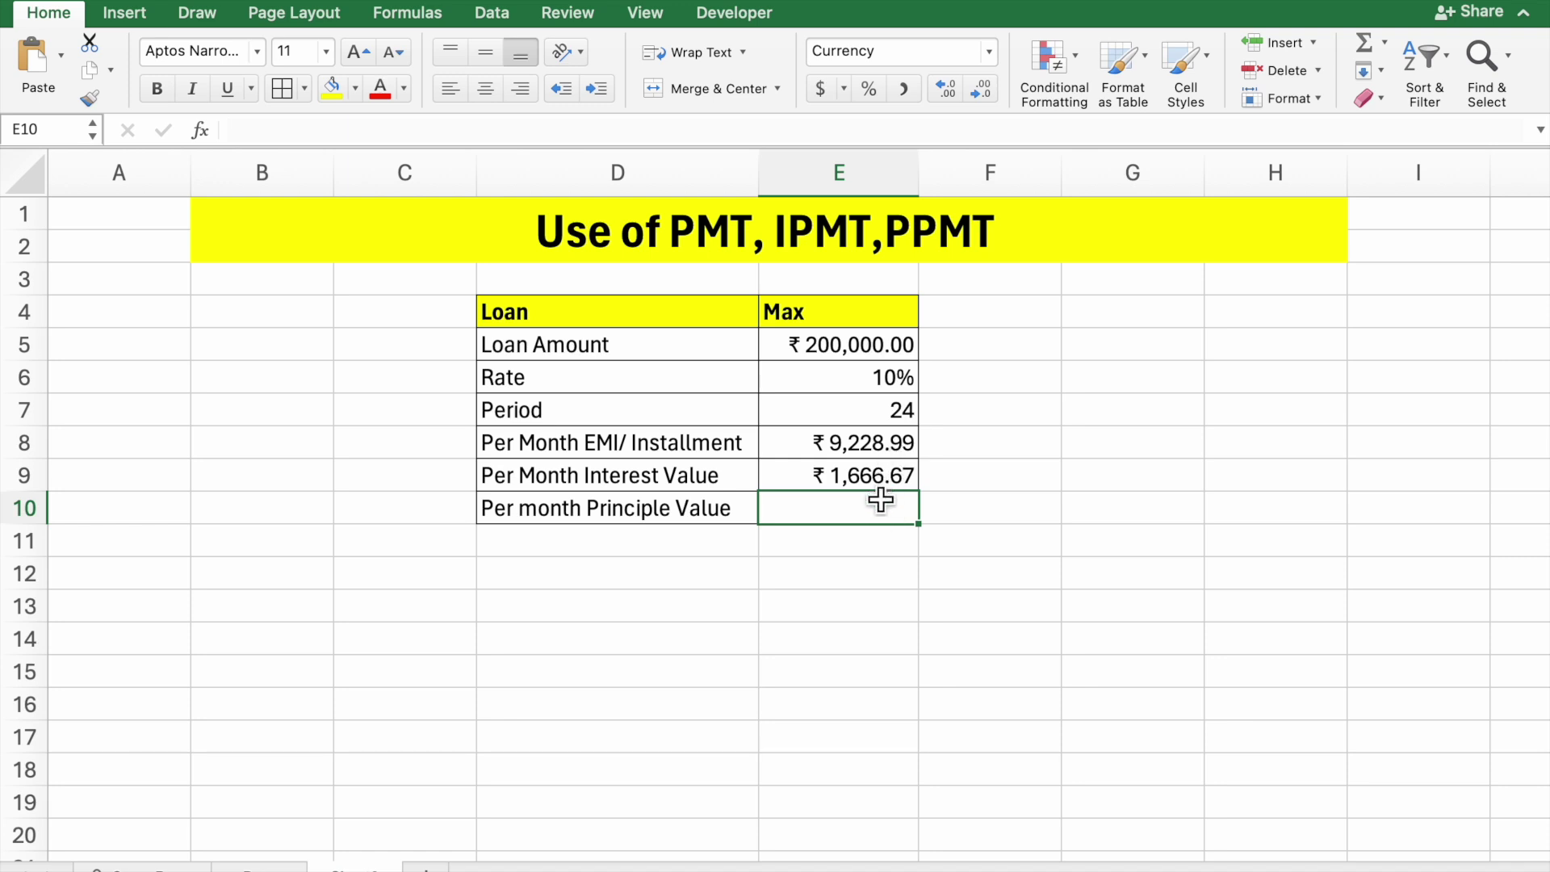
text(=)
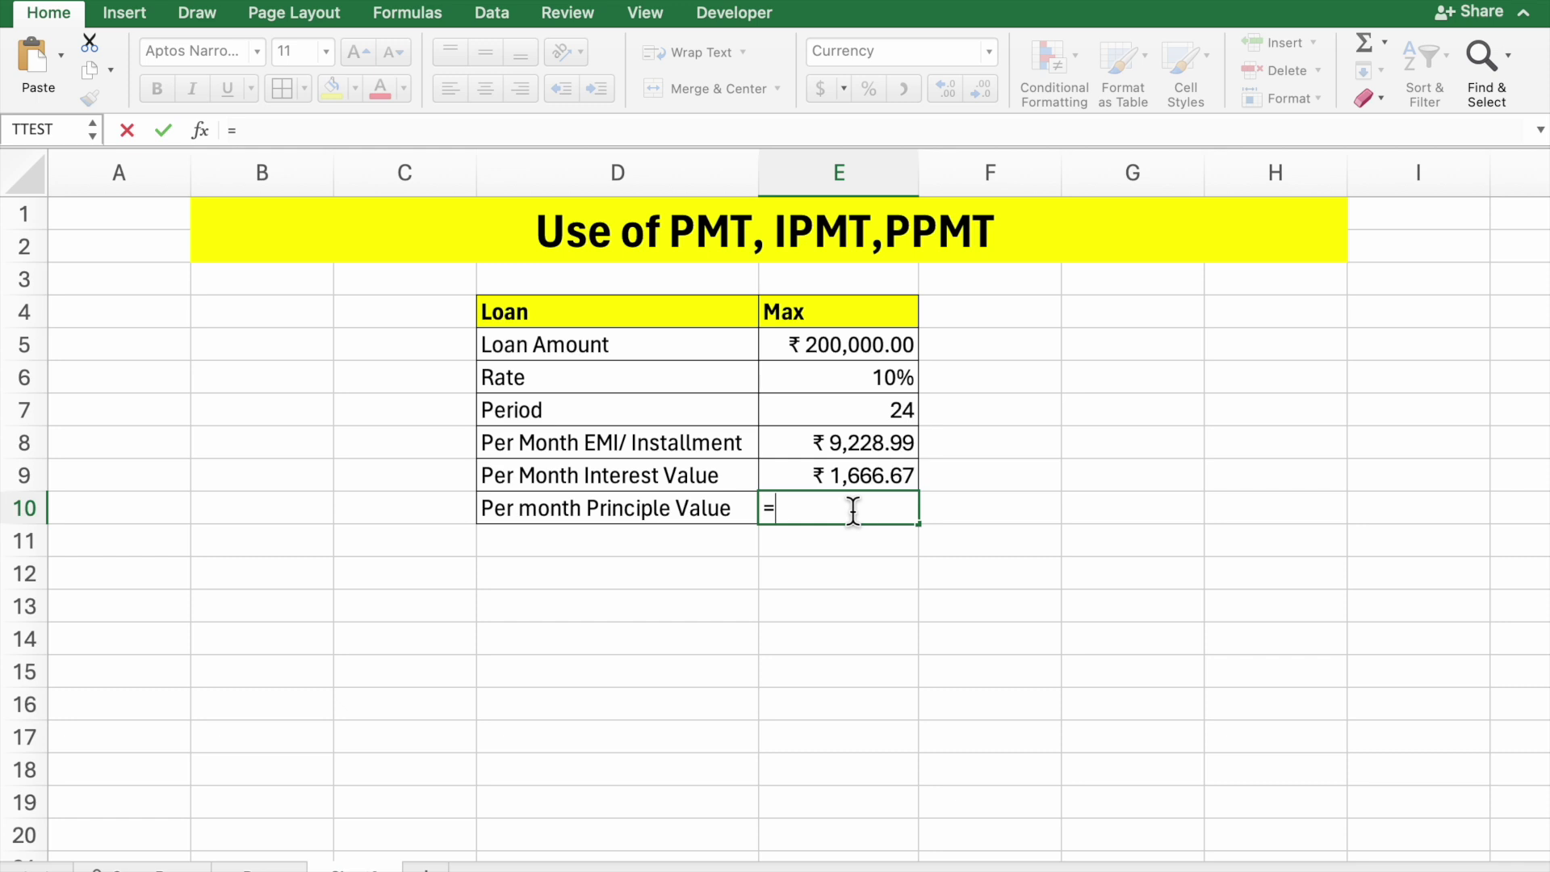
text(ppmt)
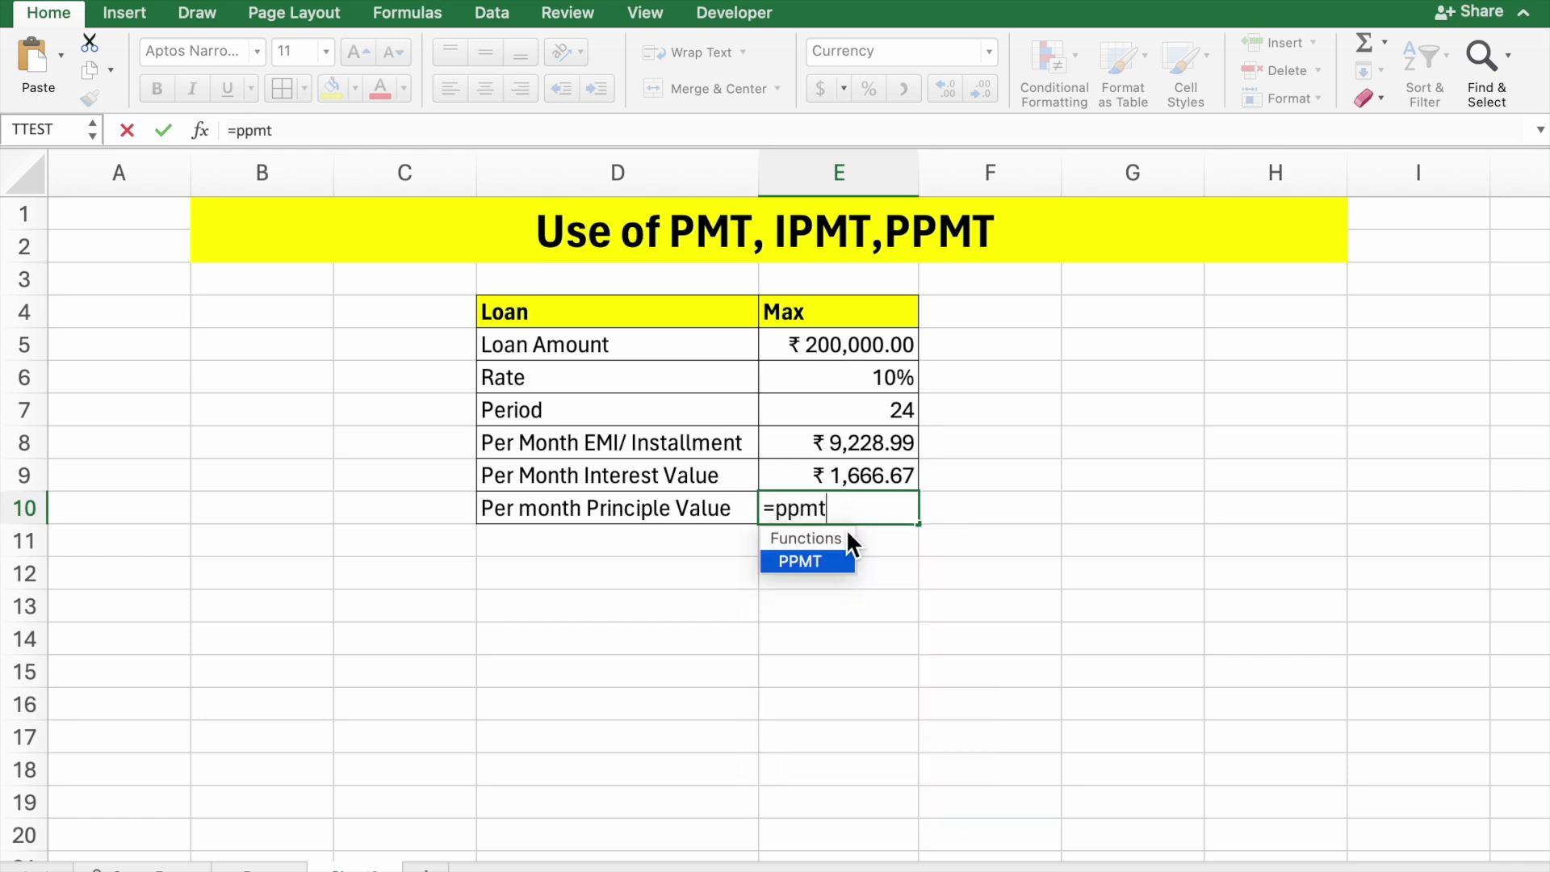
double_click(831, 558)
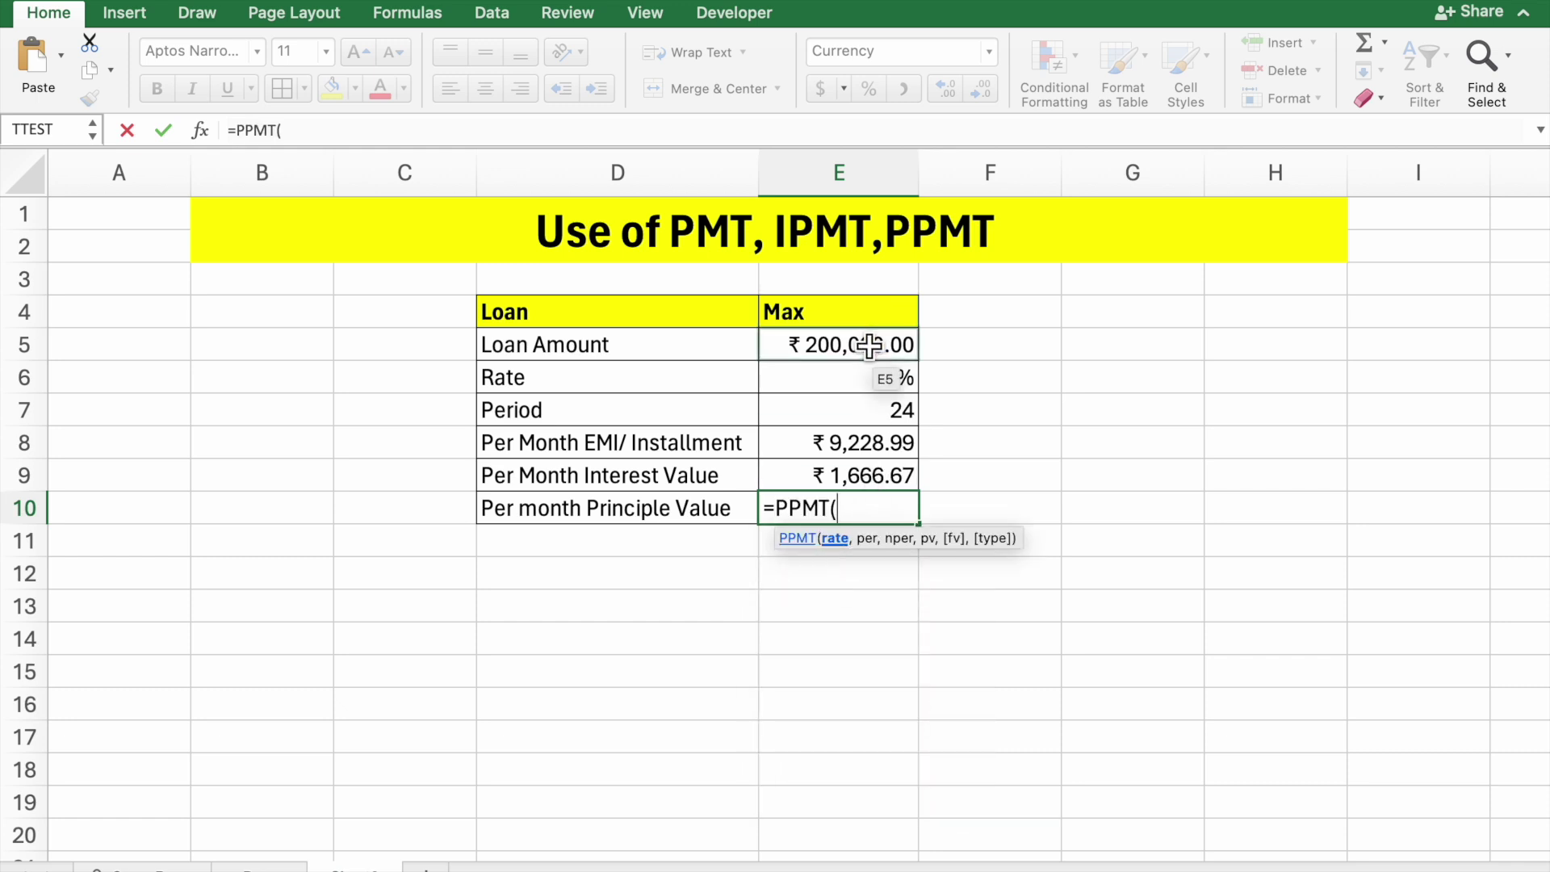
click(894, 392)
text(/)
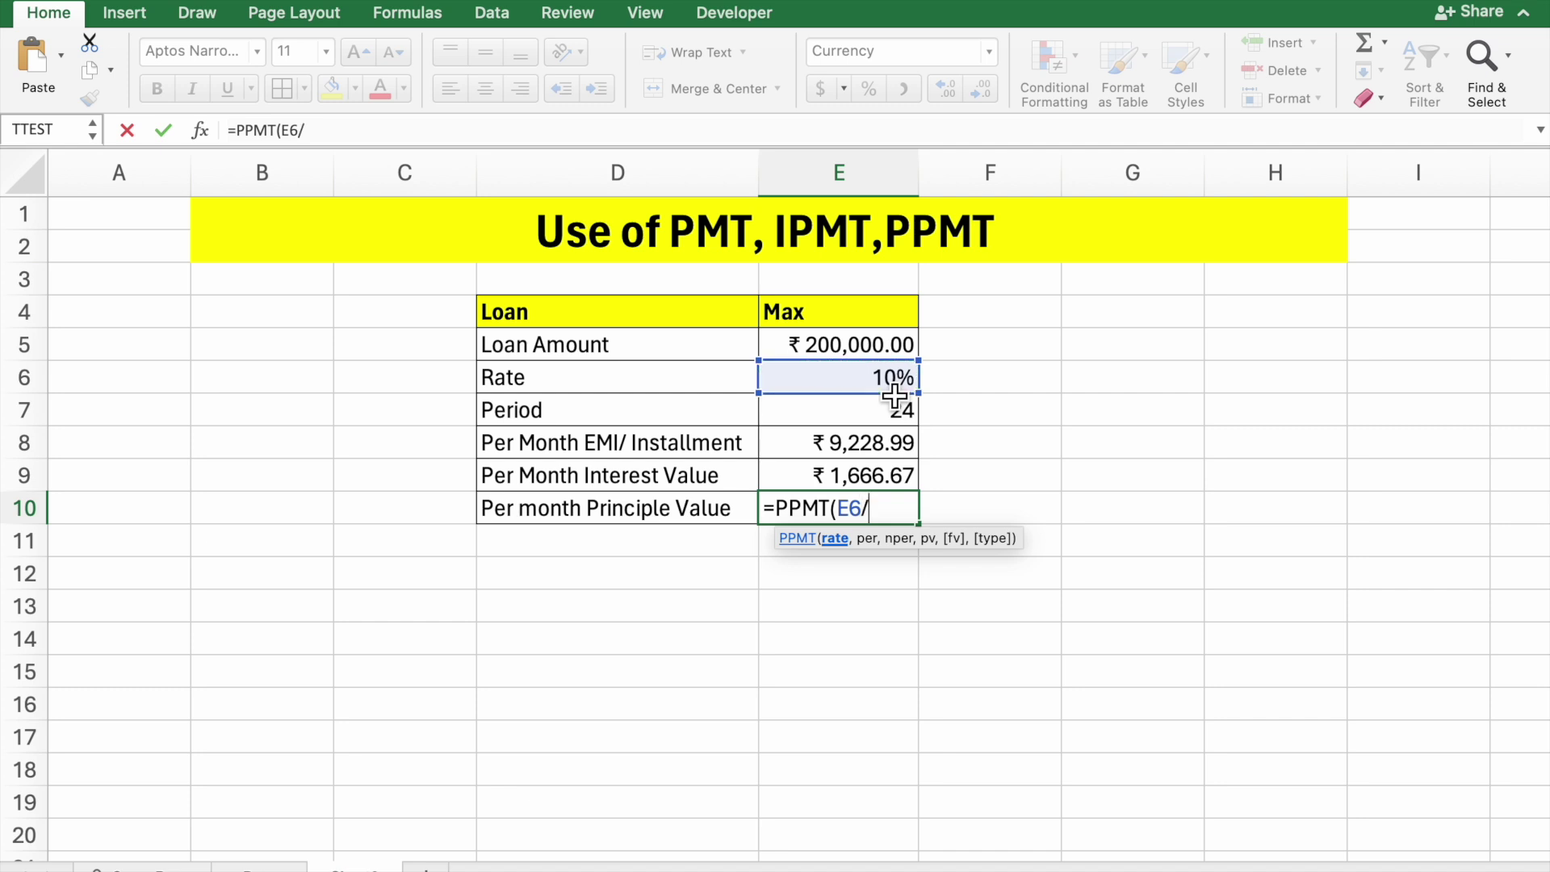
text(12,)
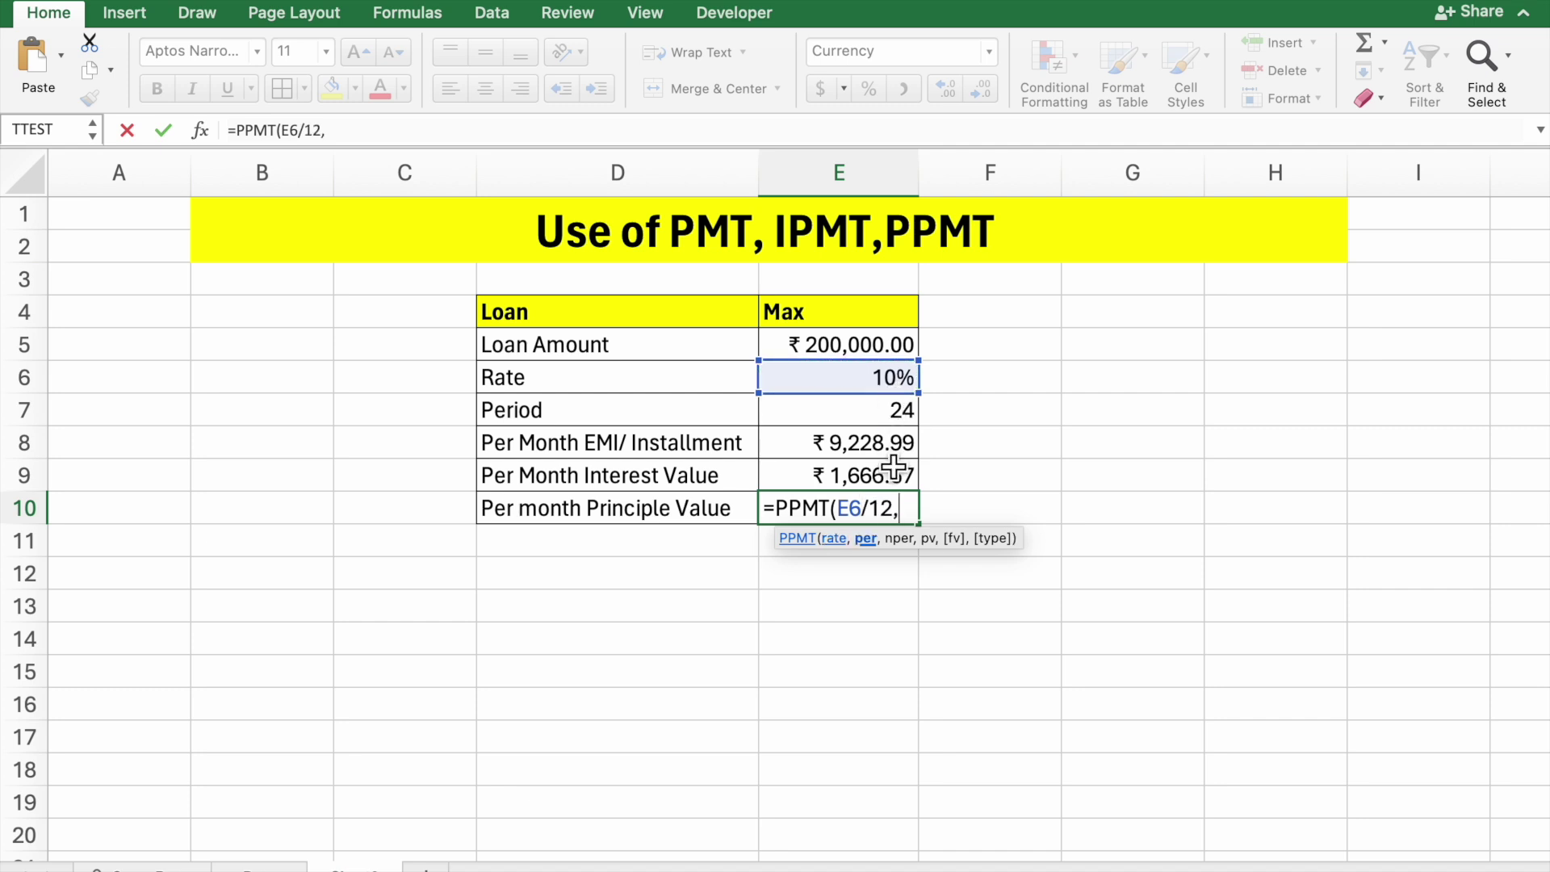
text(1,)
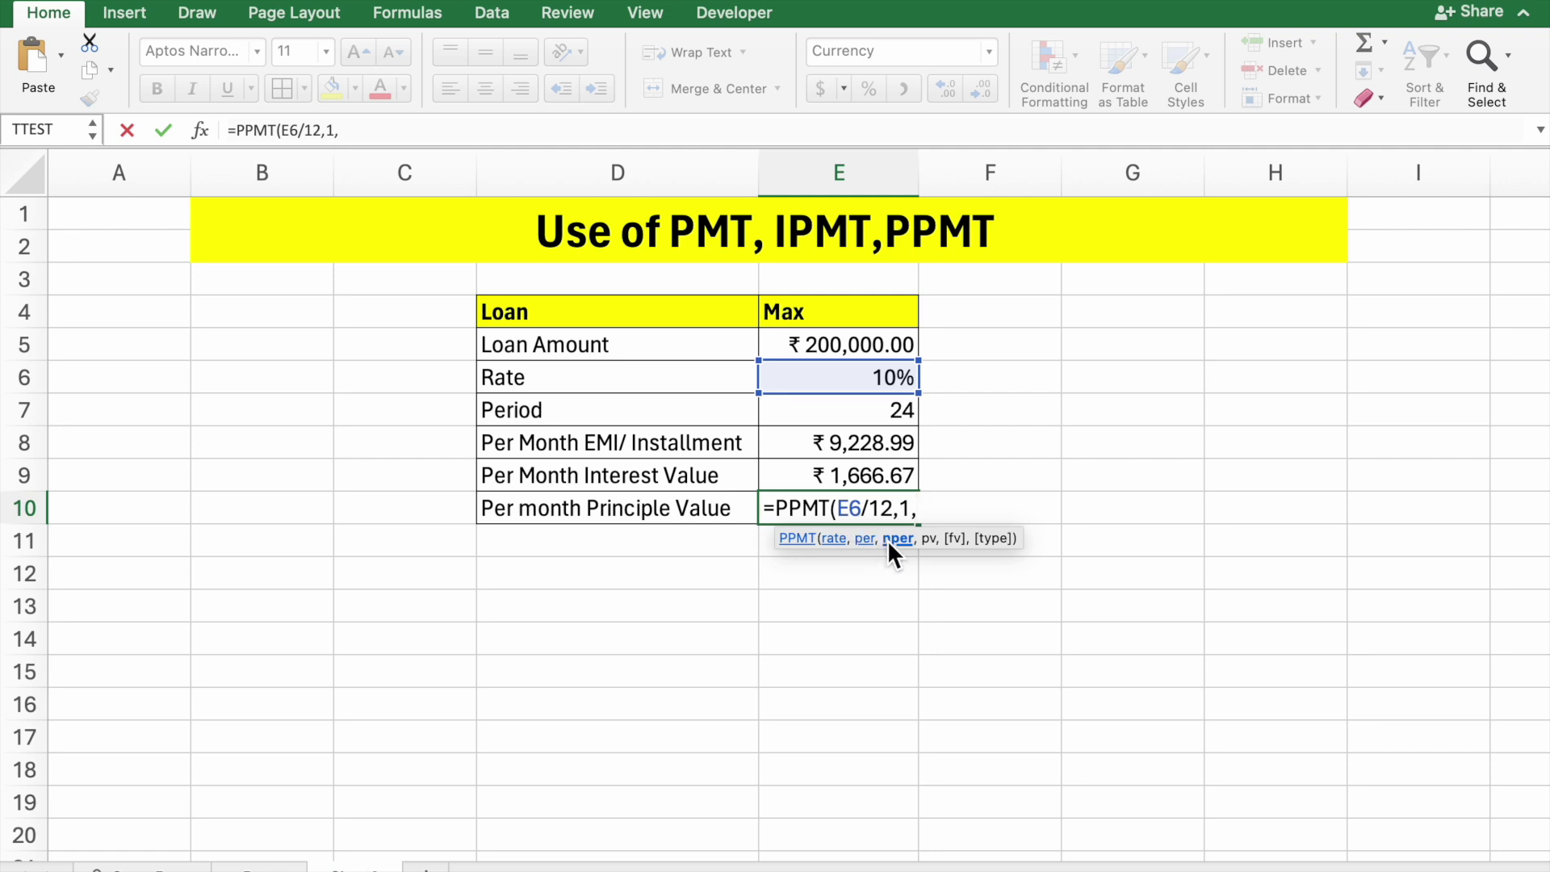
Step: Complete the PPMT formula in E10 with E7 as the number of periods and -E5 as the present value
click(904, 414)
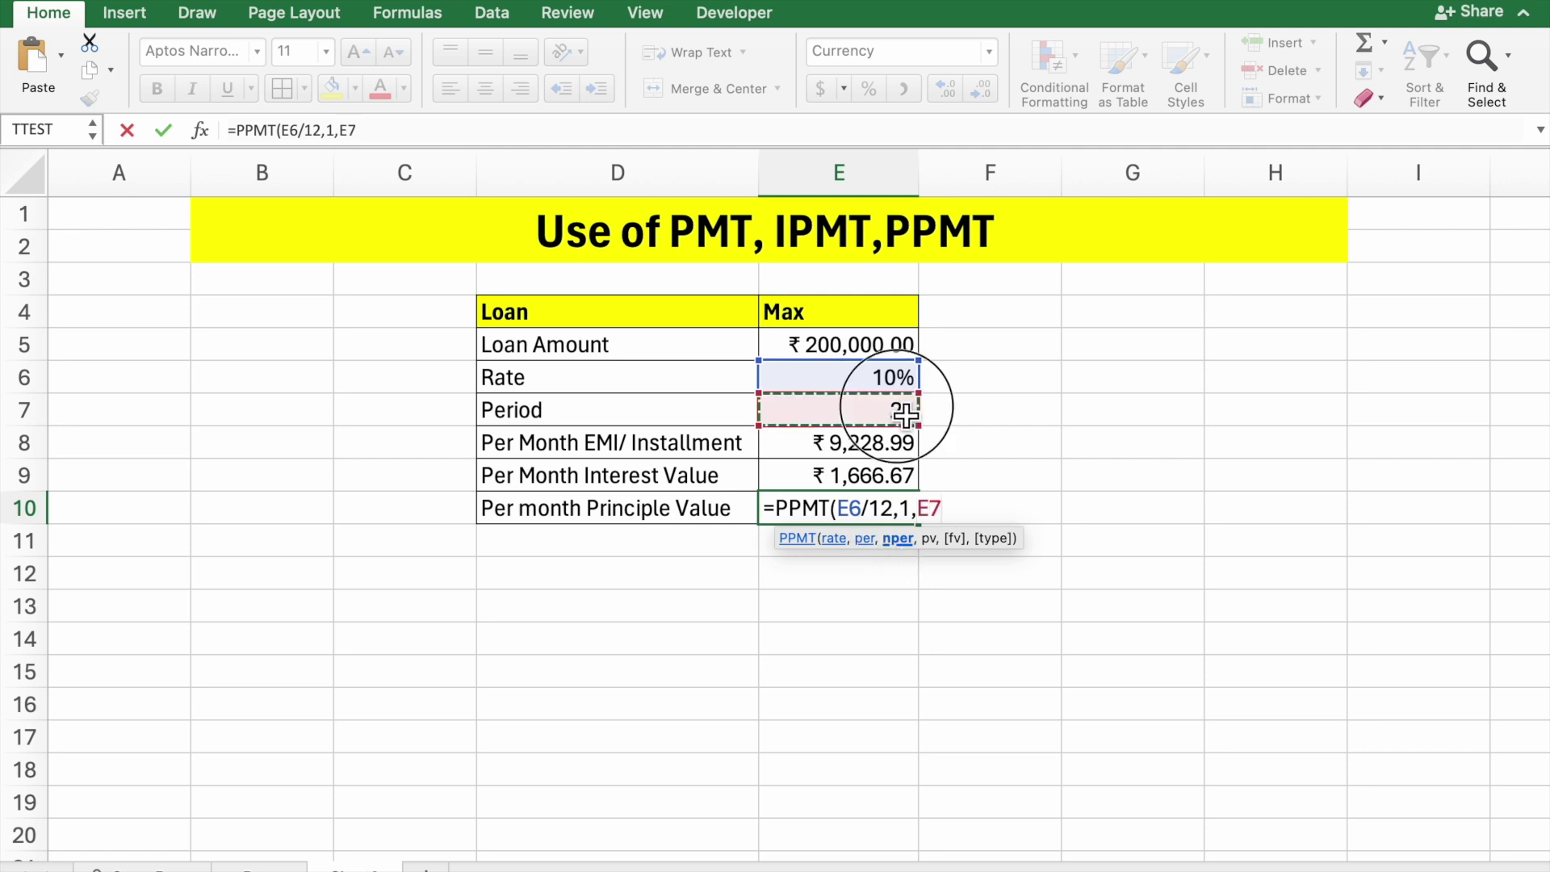
text(,)
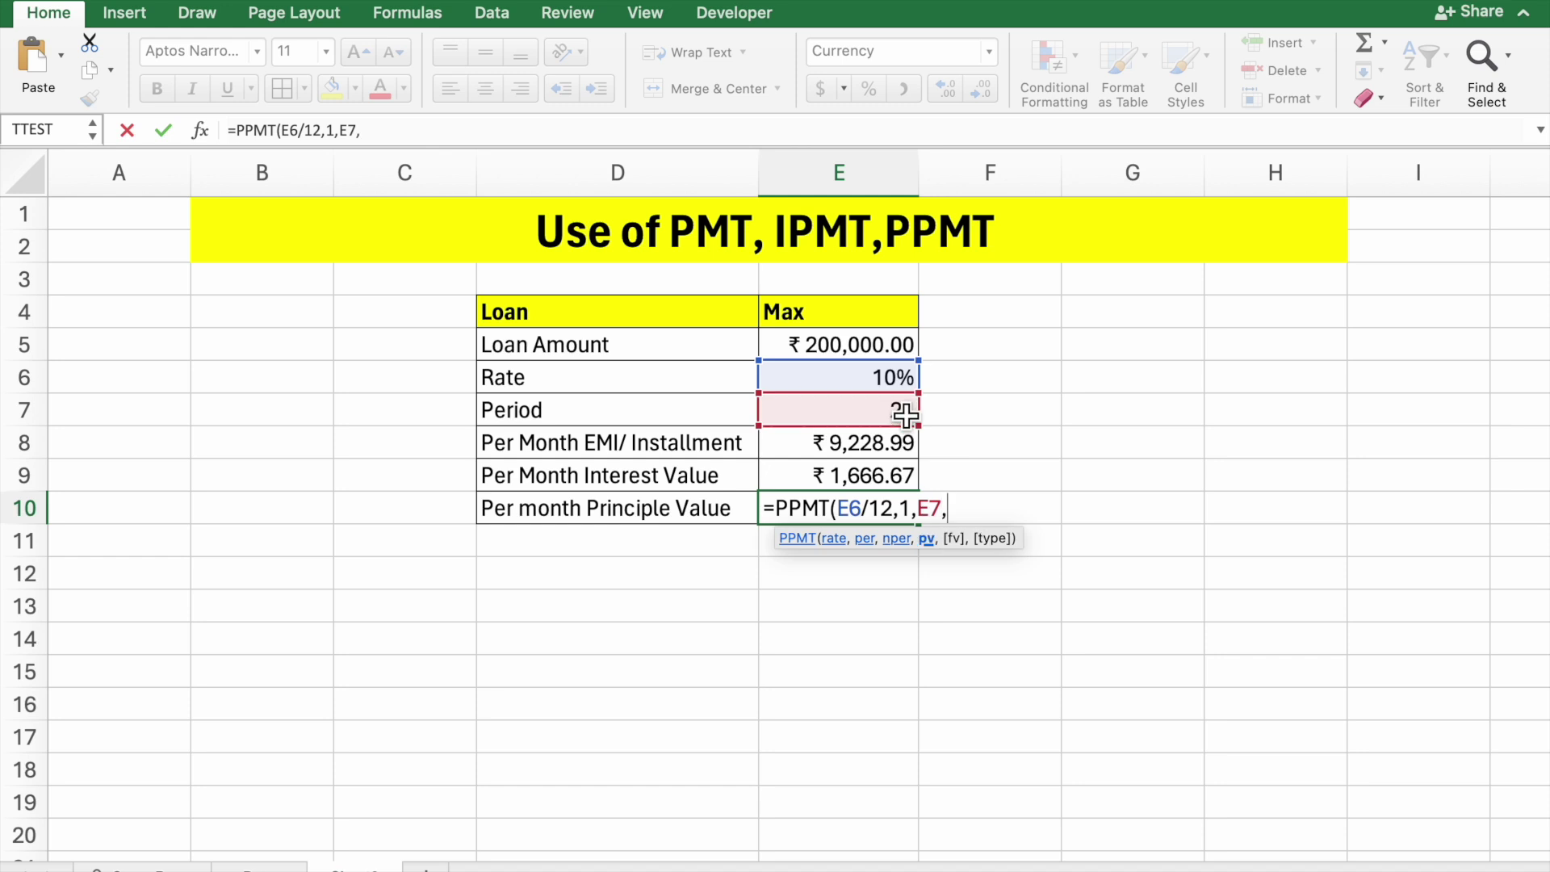
click(905, 353)
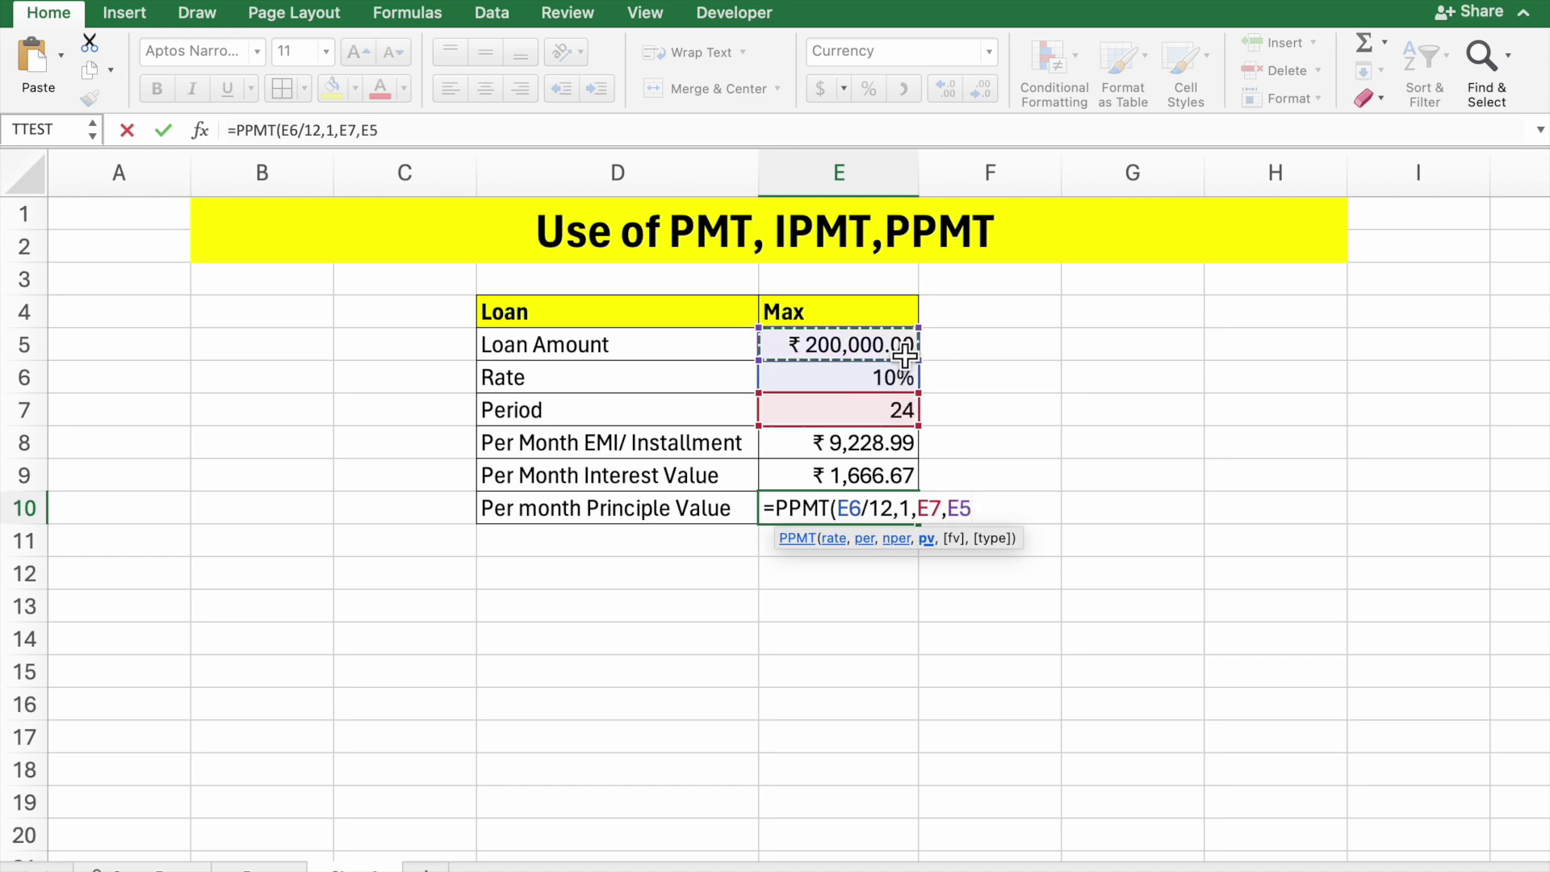
click(950, 509)
text(-E5)
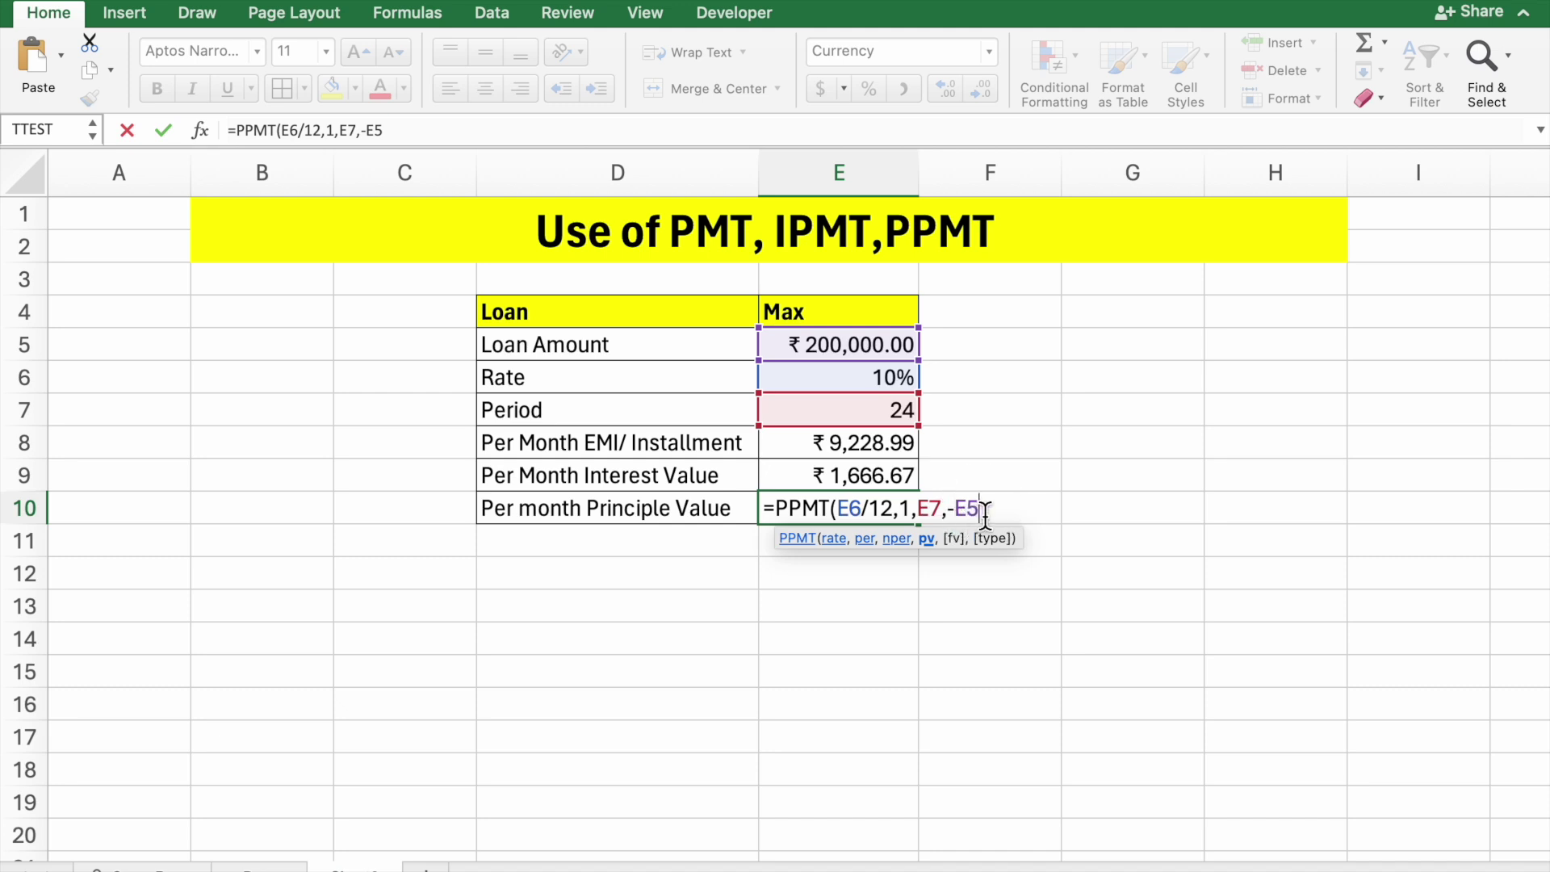
text())
key(Return)
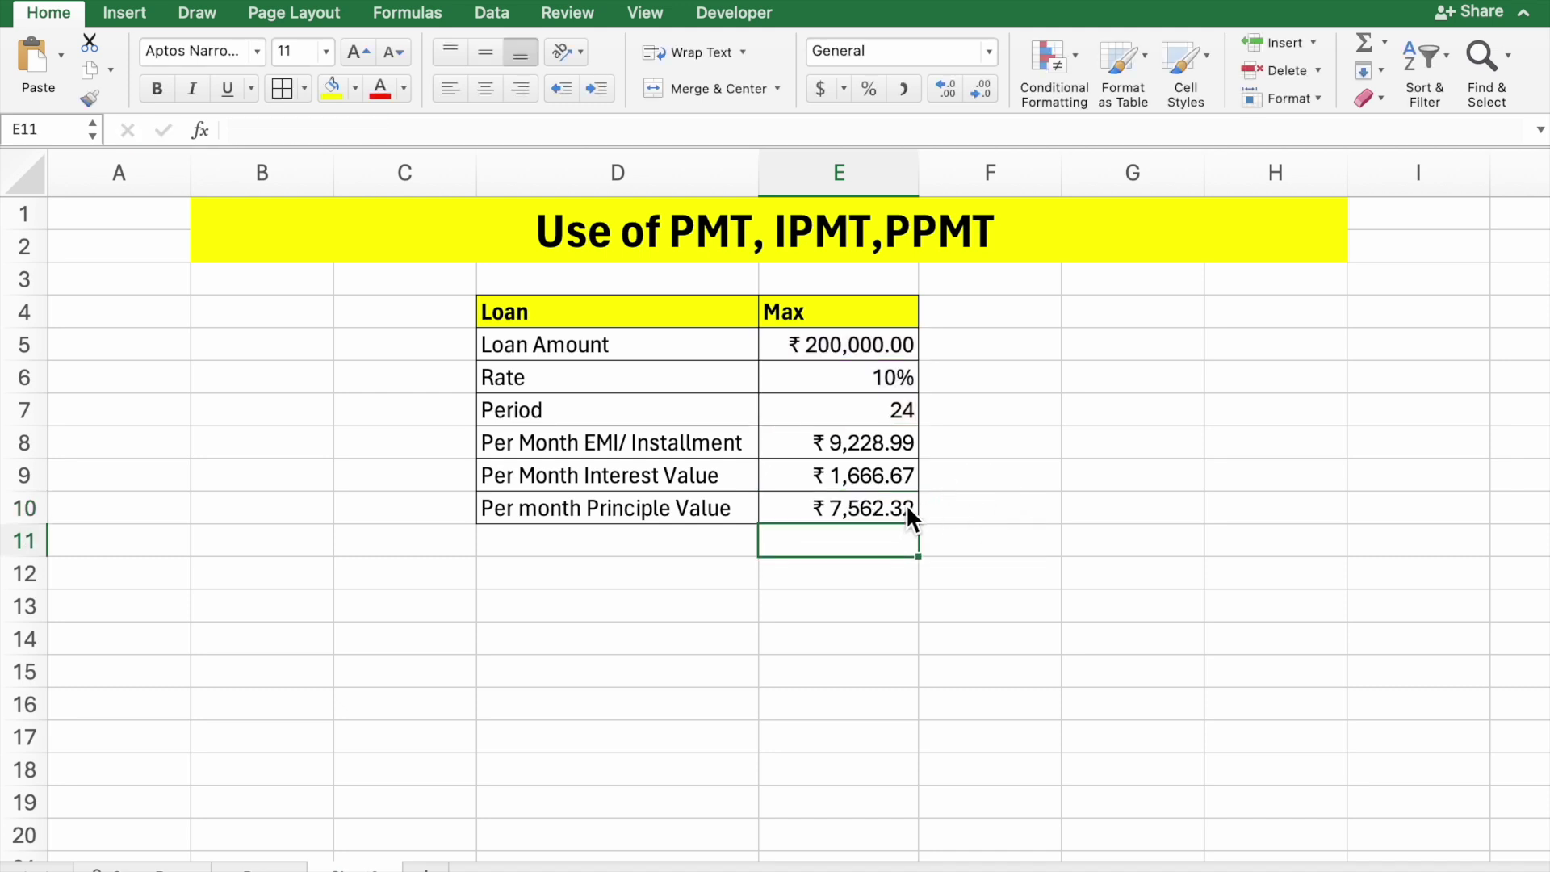
Step: Review the formulas for the monthly interest in E9 and the monthly principal in E10
click(900, 510)
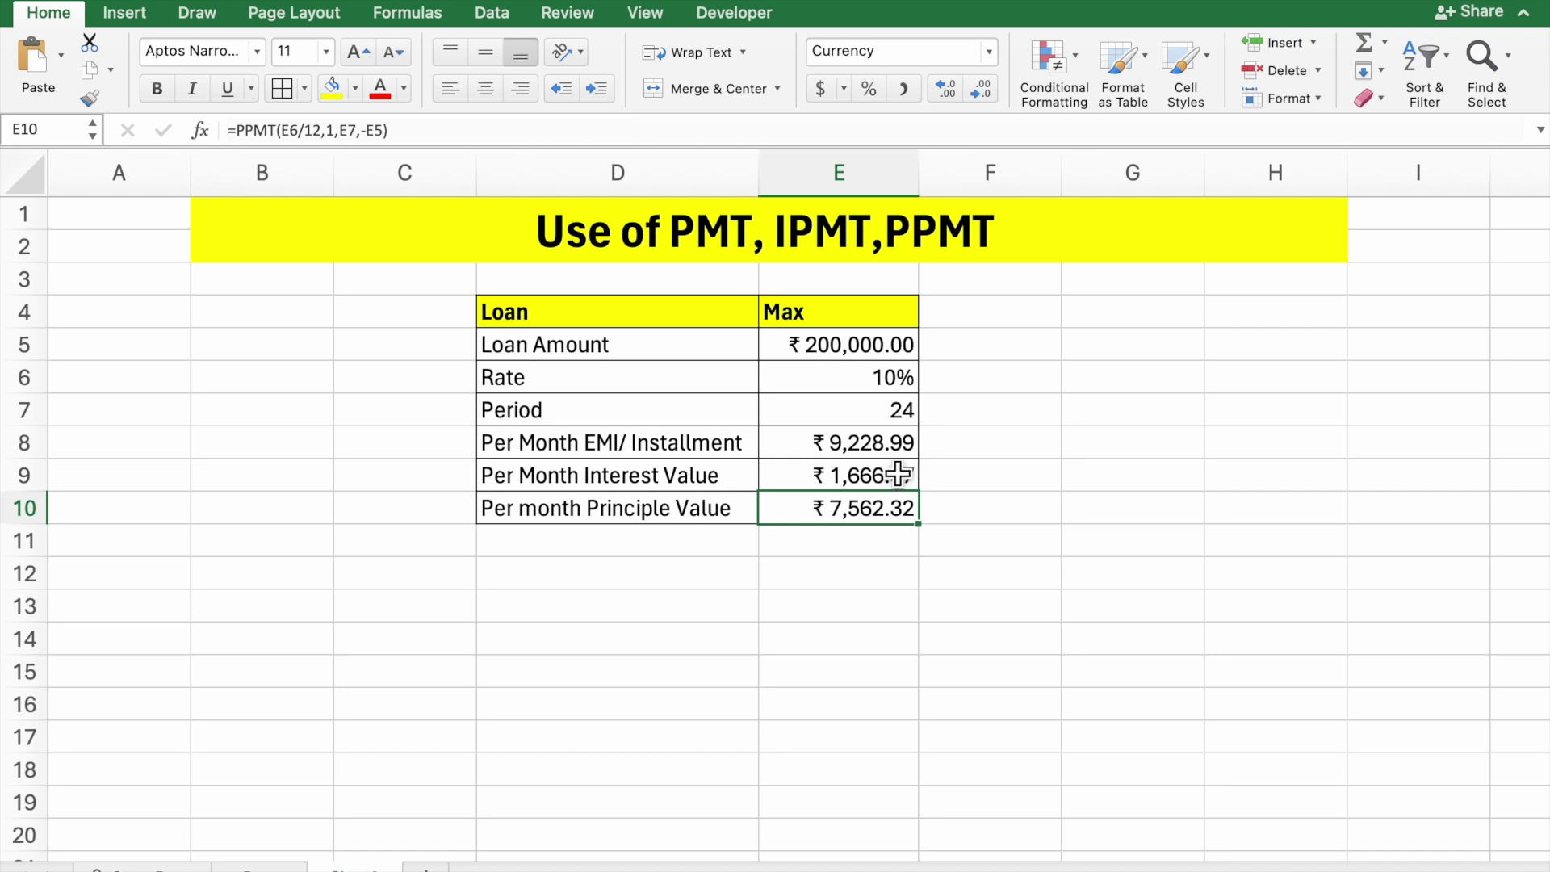
click(872, 485)
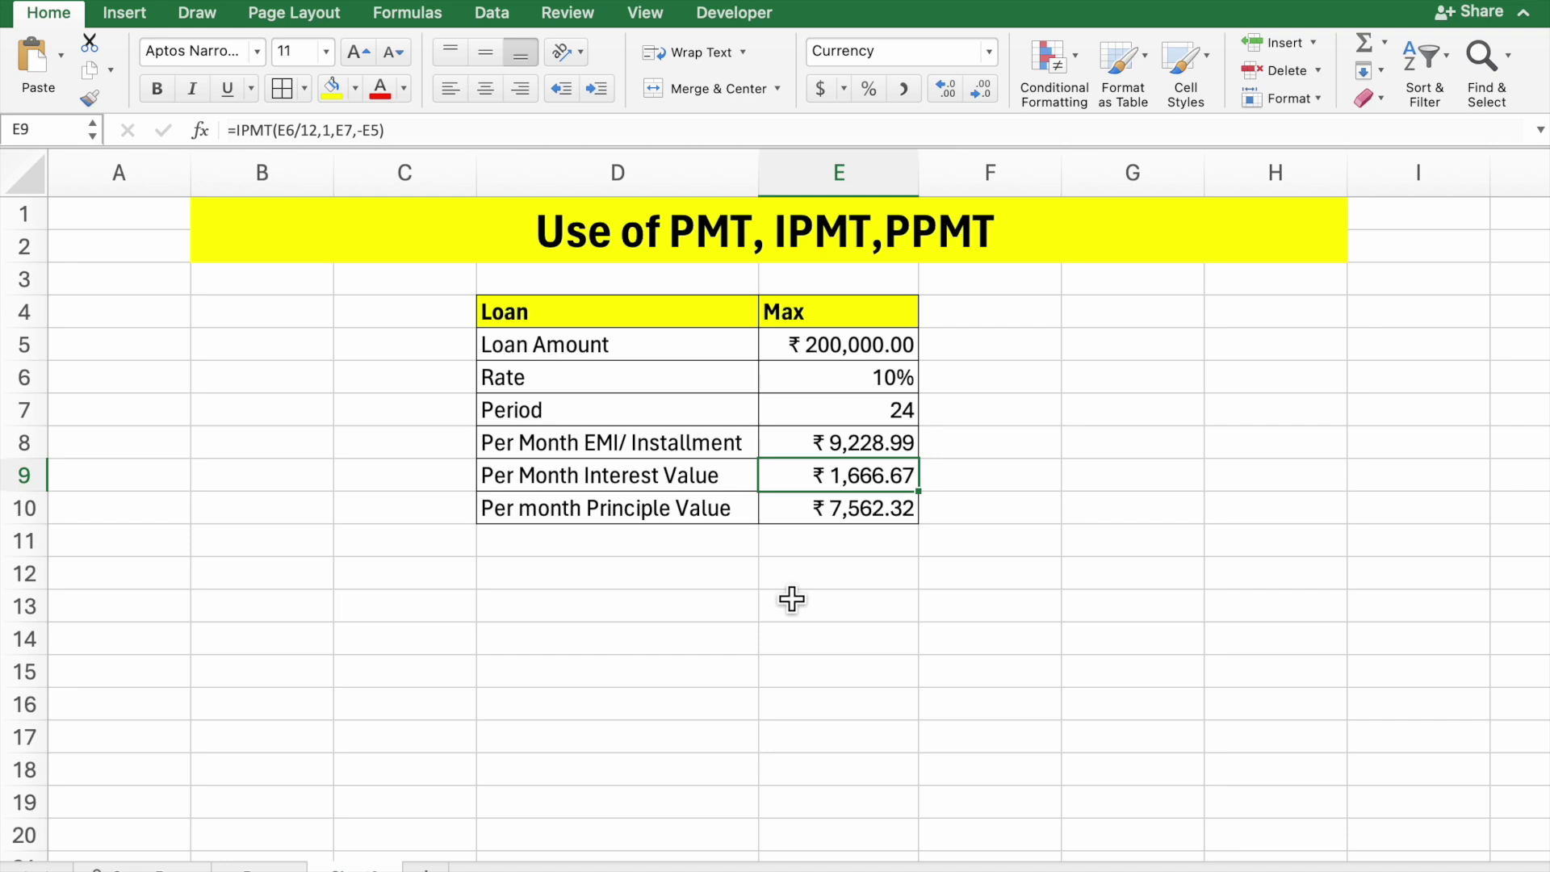
click(856, 518)
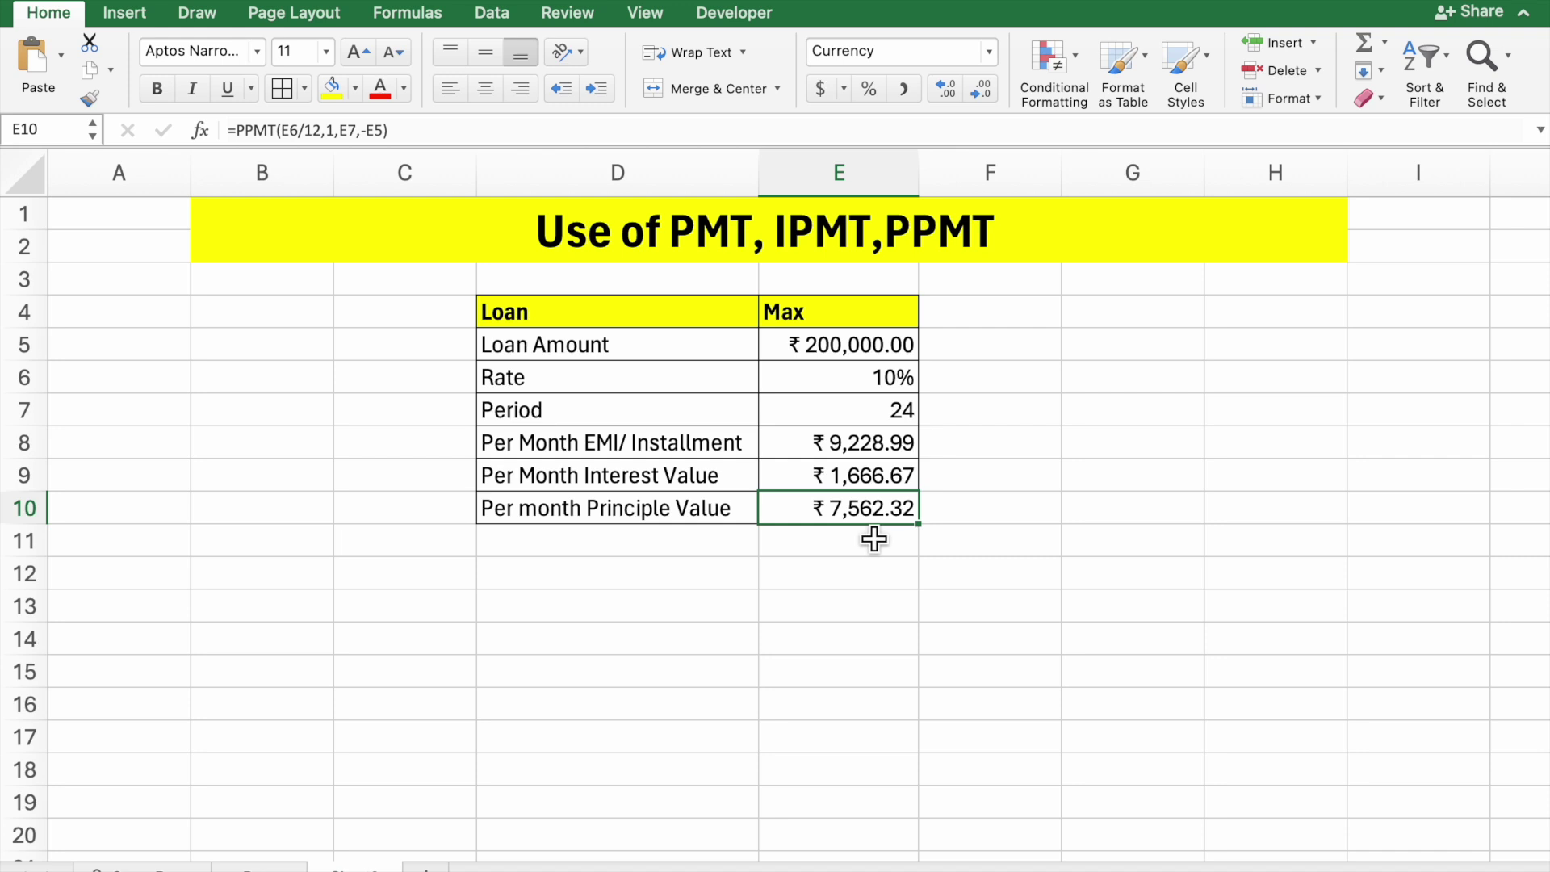
click(885, 529)
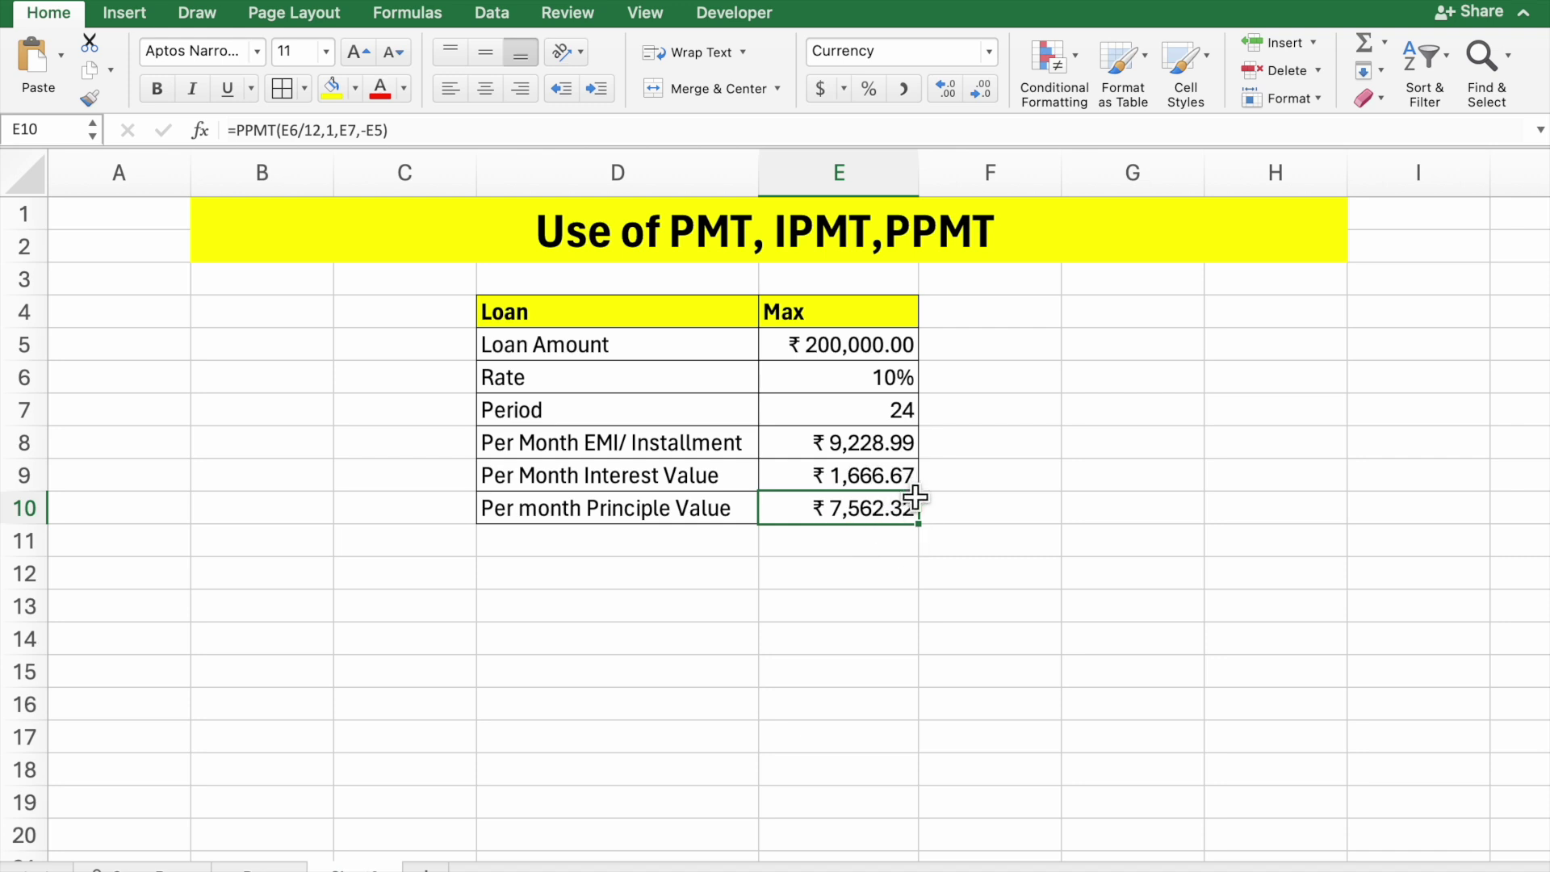